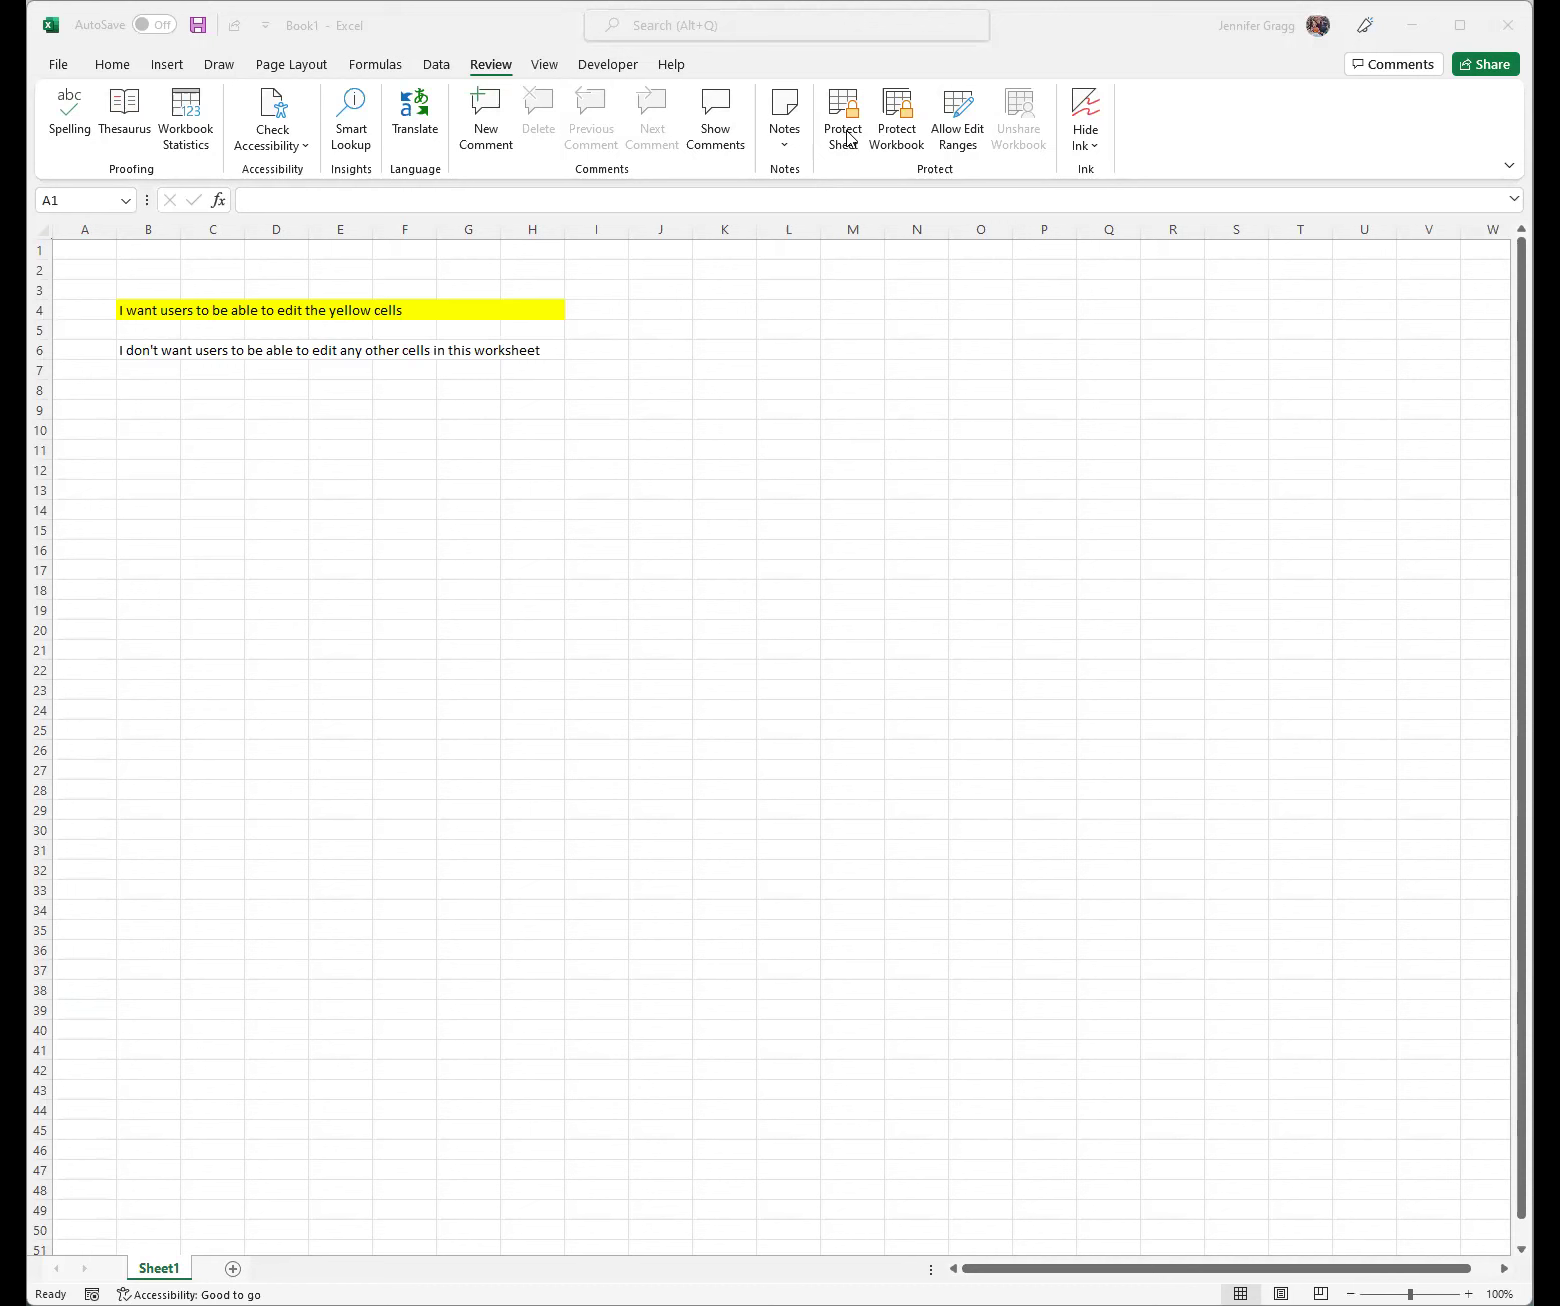
Review the sheet protection options for Sheet1 without applying them.
{"action": "left_click", "coordinate": [847, 138]}
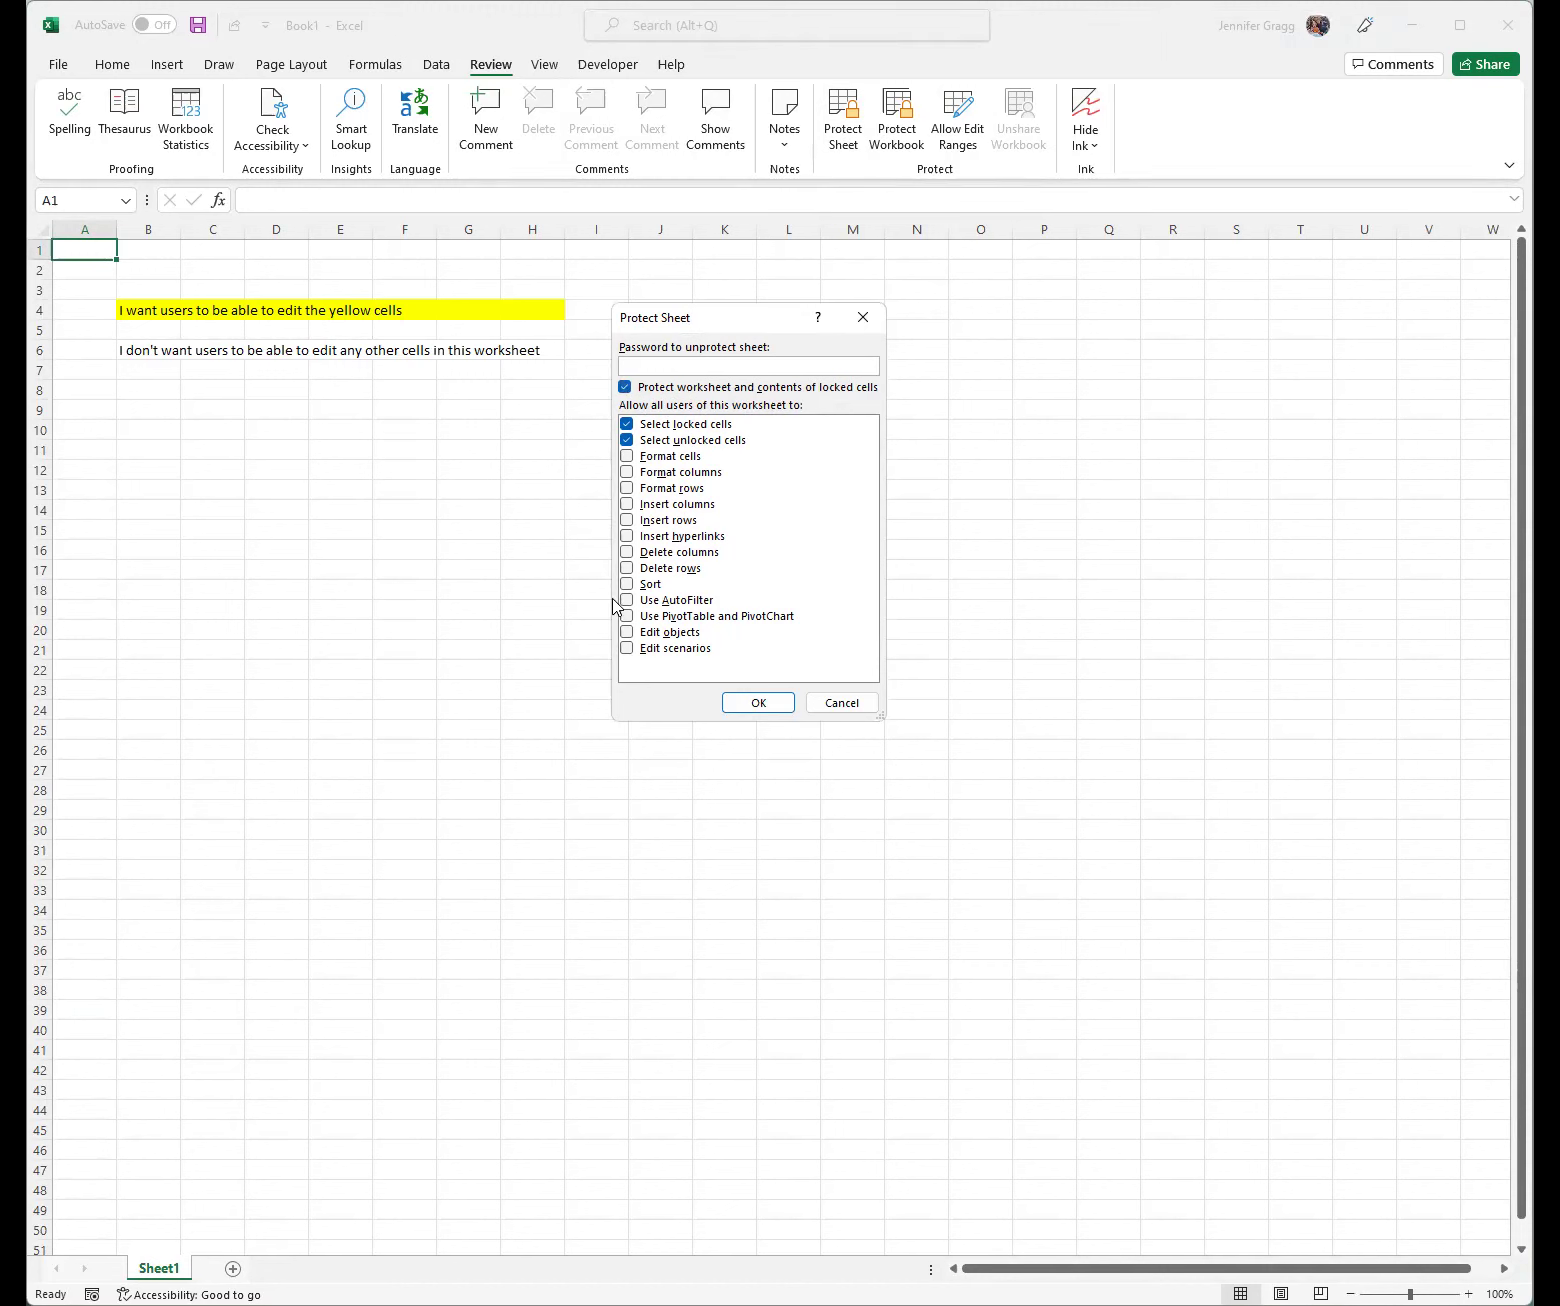
{"action": "left_click", "coordinate": [831, 703]}
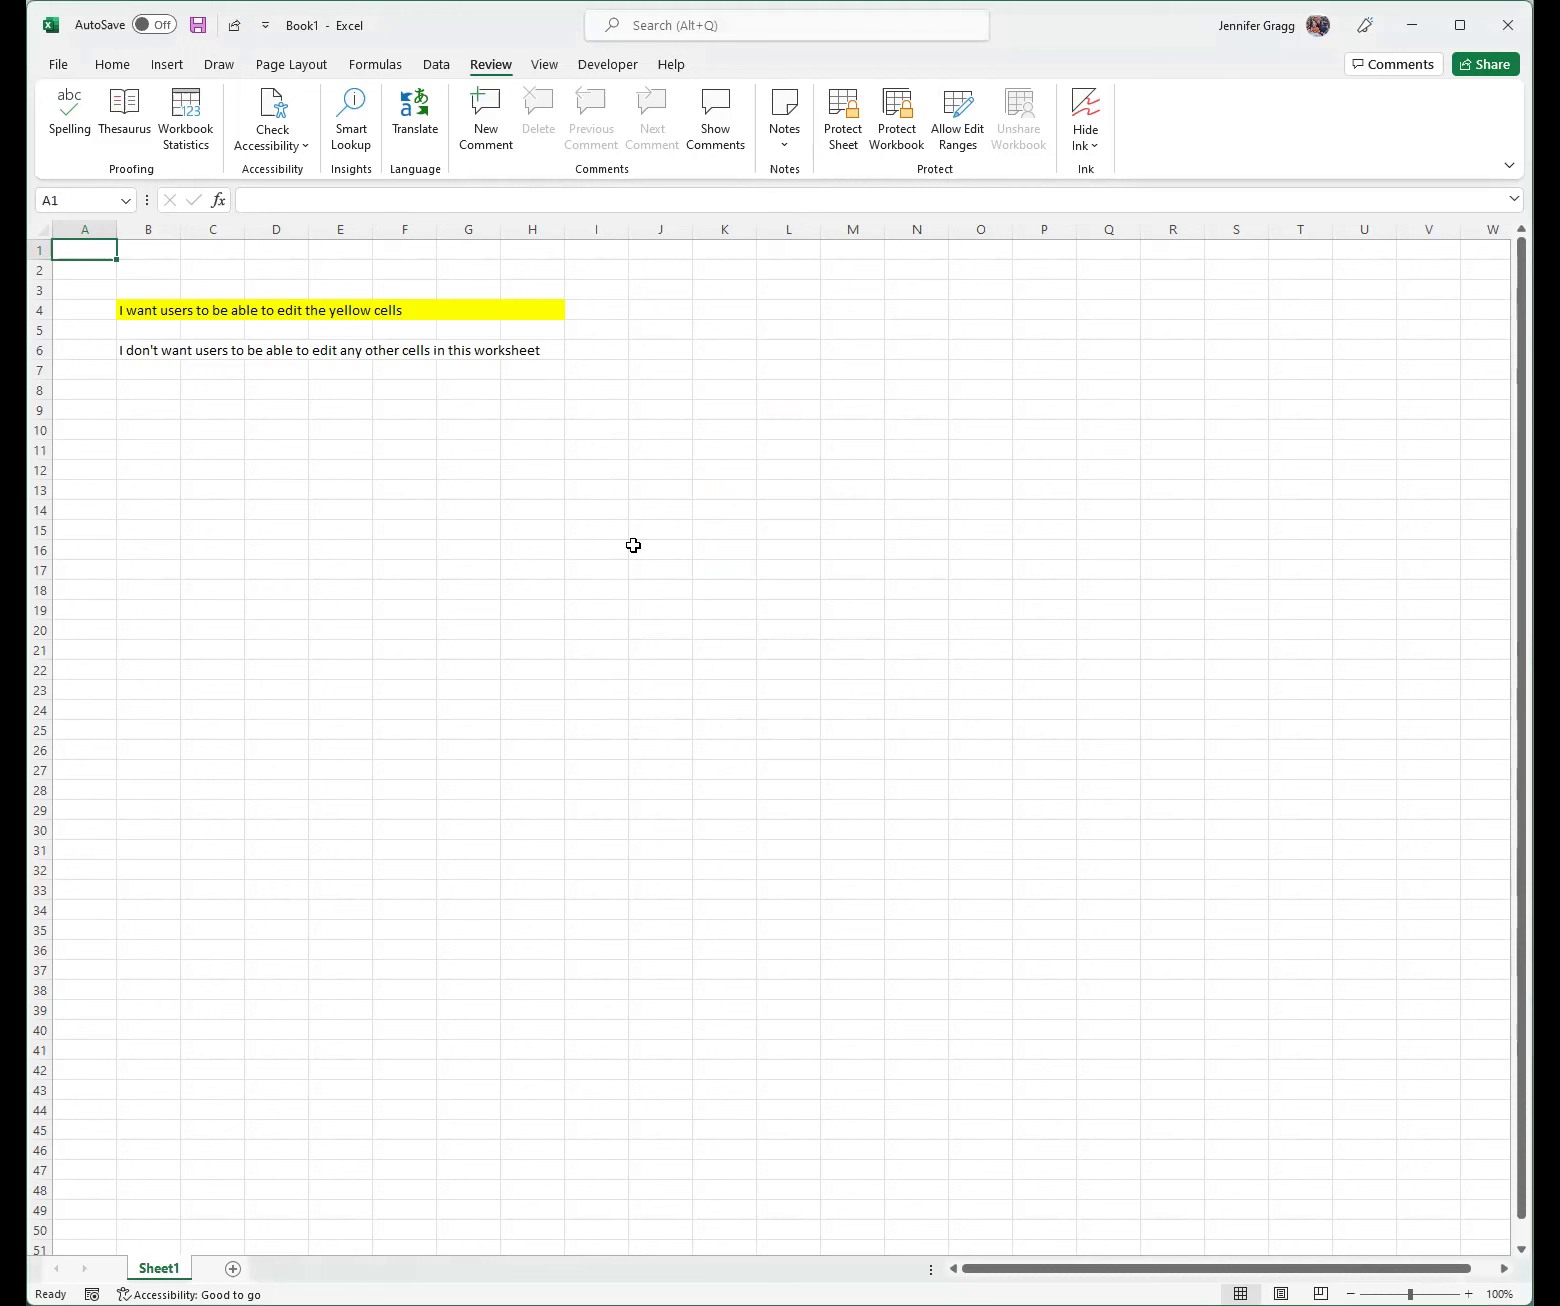
Review the number, alignment, font, border, fill and protection formatting of empty cell B8 without changing it.
{"action": "right_click", "coordinate": [149, 389]}
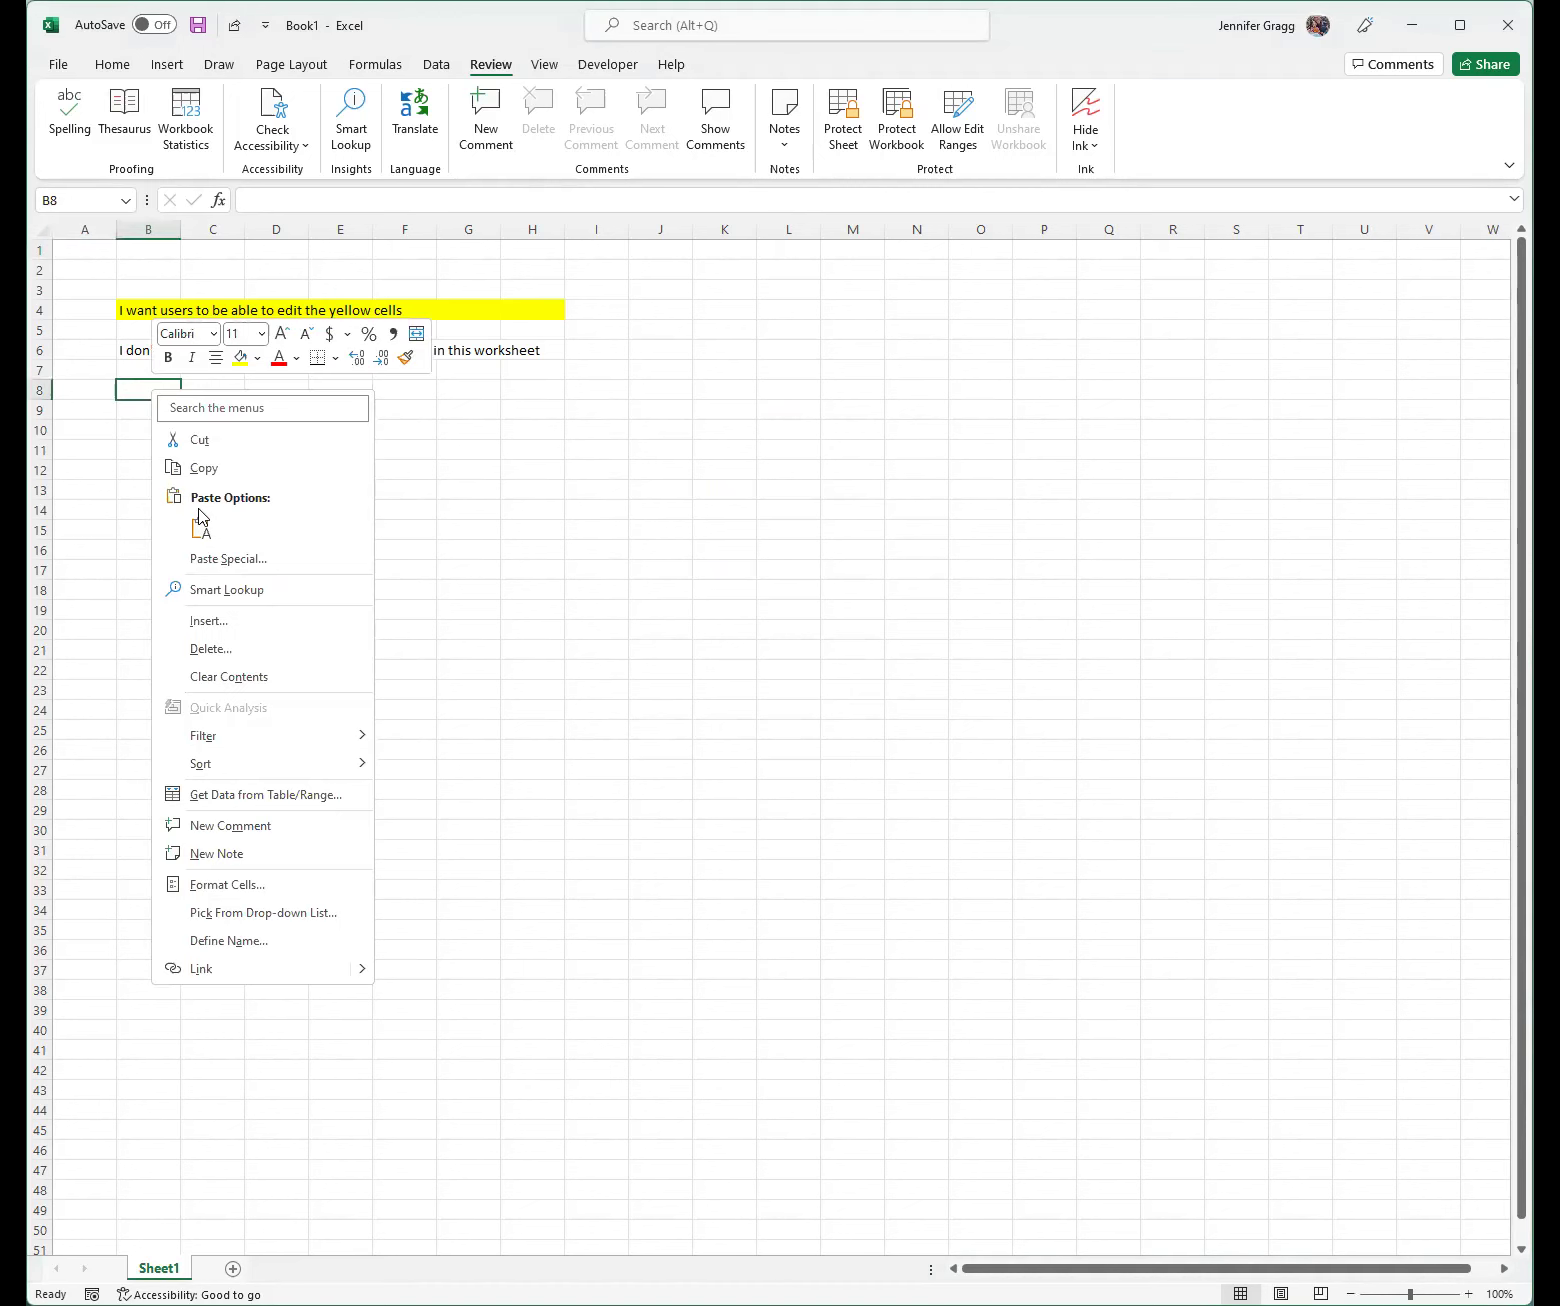
{"action": "left_click", "coordinate": [230, 885]}
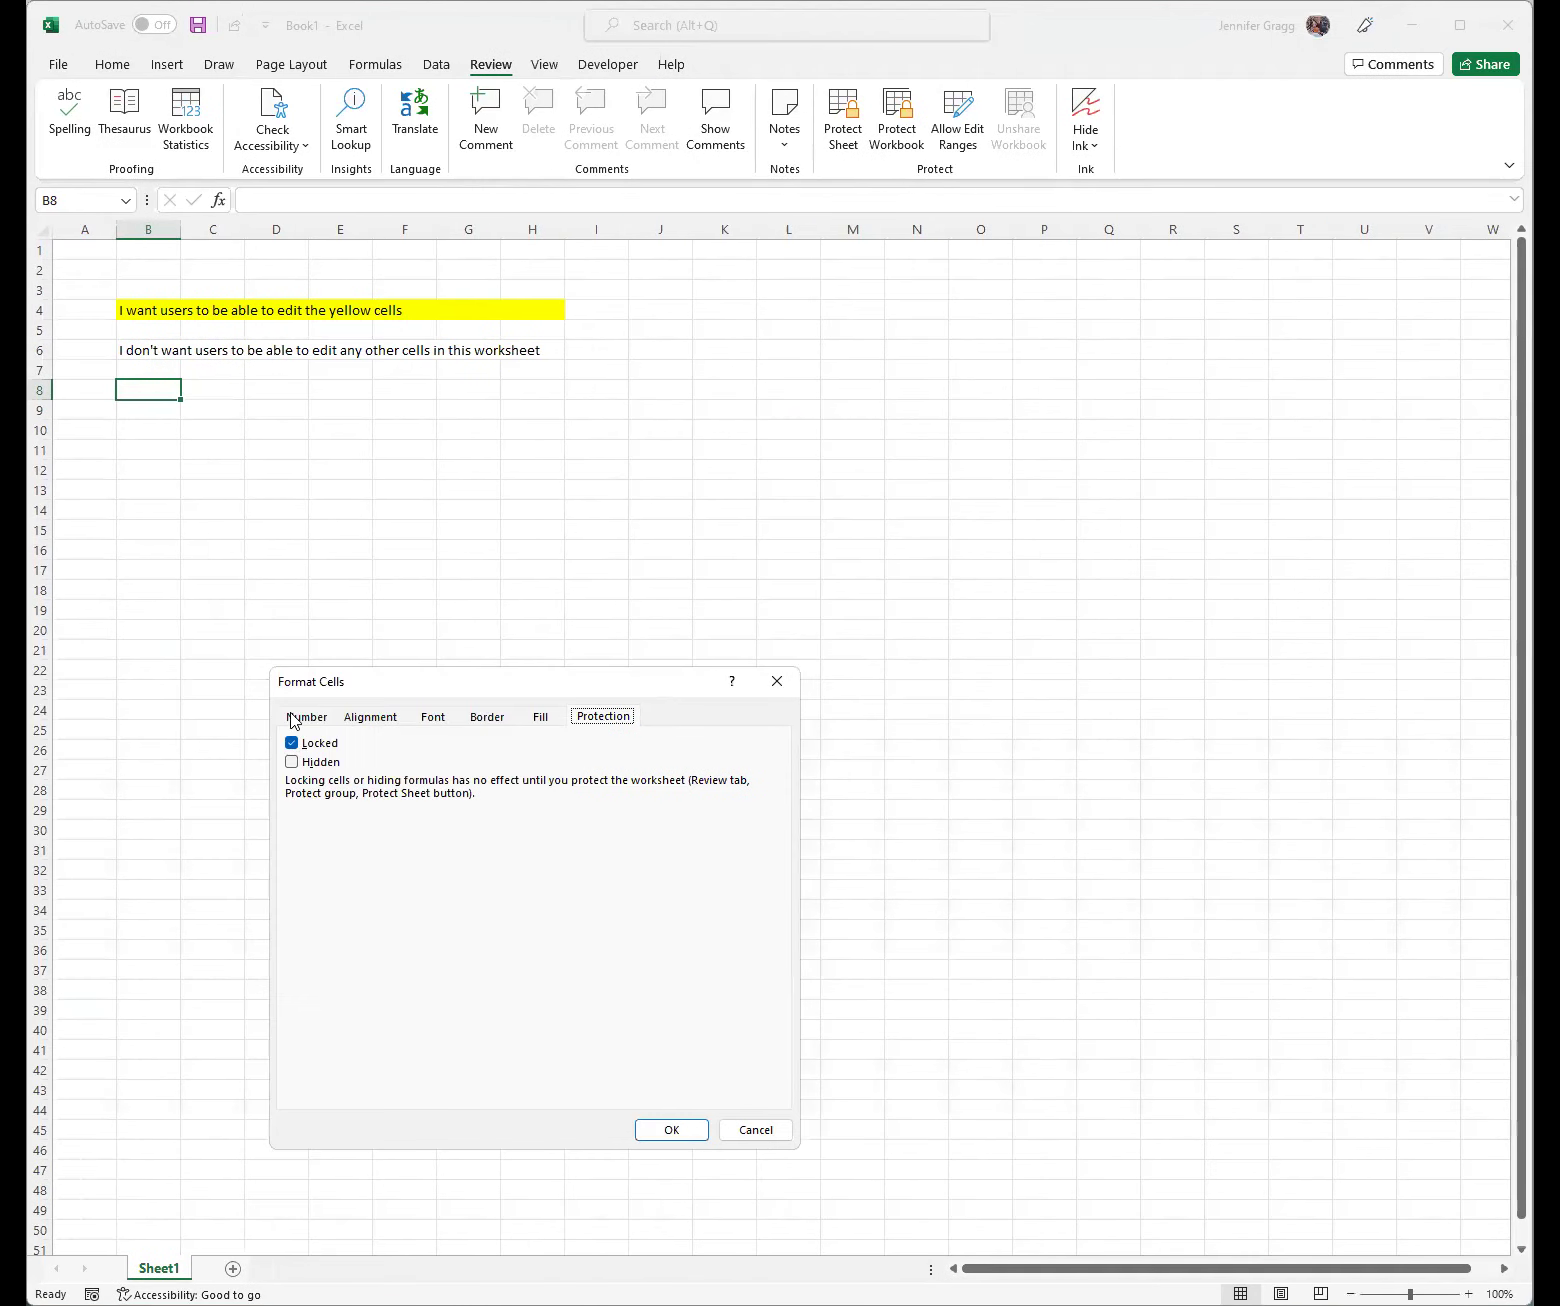
{"action": "left_click", "coordinate": [320, 719]}
{"action": "left_click", "coordinate": [382, 724]}
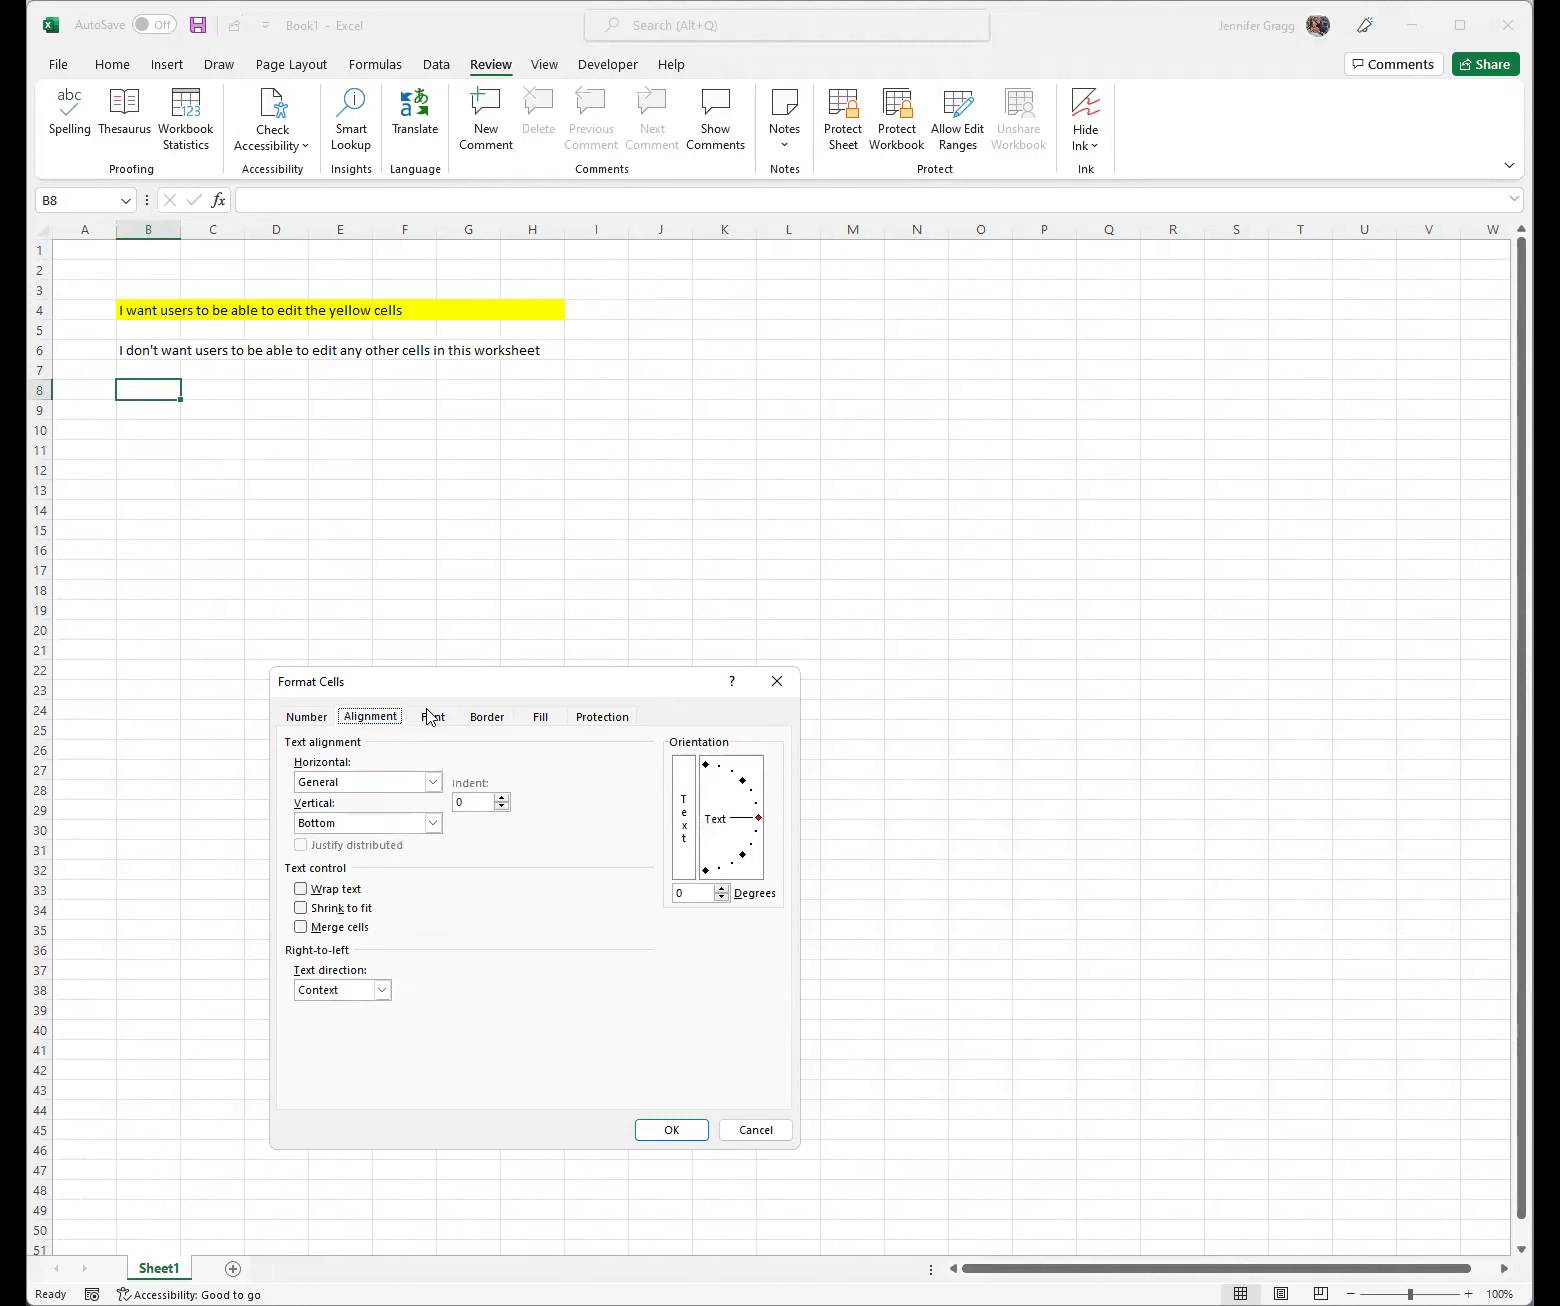
{"action": "left_click", "coordinate": [430, 716]}
{"action": "left_click", "coordinate": [497, 720]}
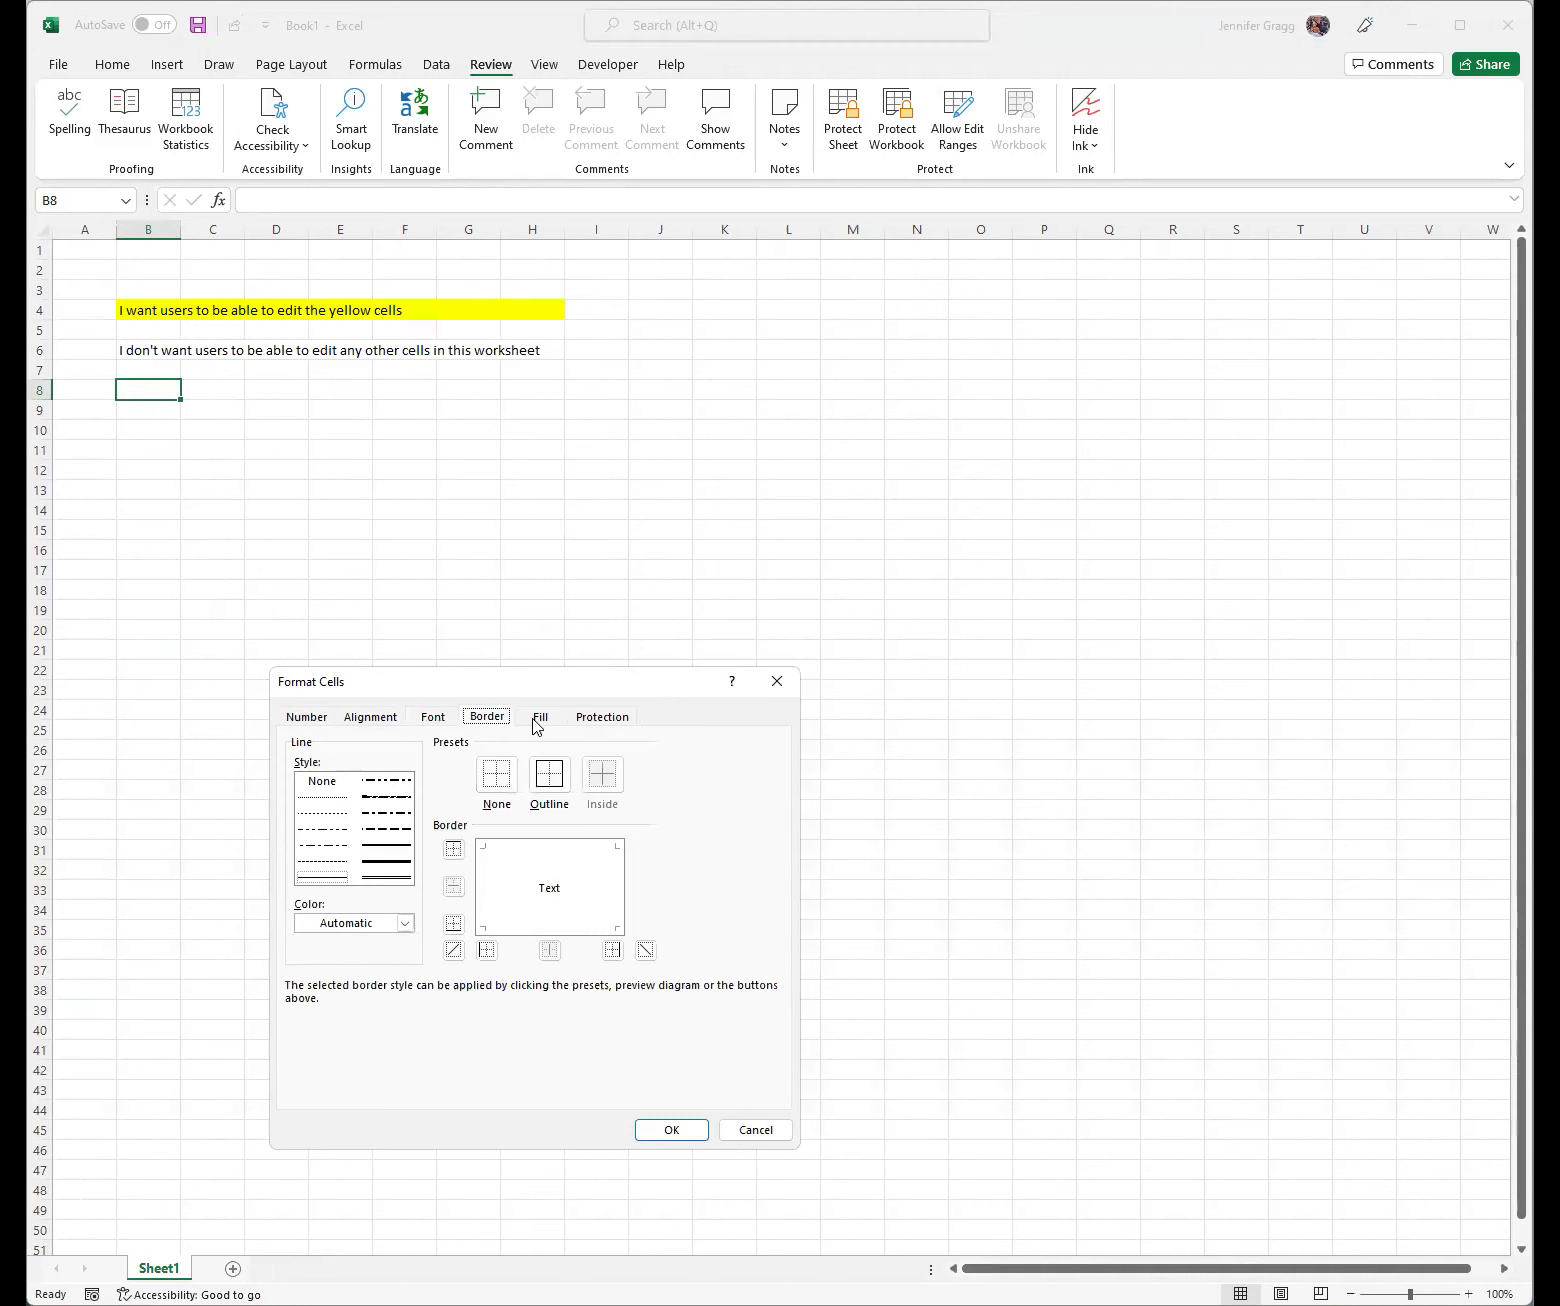
{"action": "left_click", "coordinate": [540, 716]}
{"action": "left_click", "coordinate": [600, 716]}
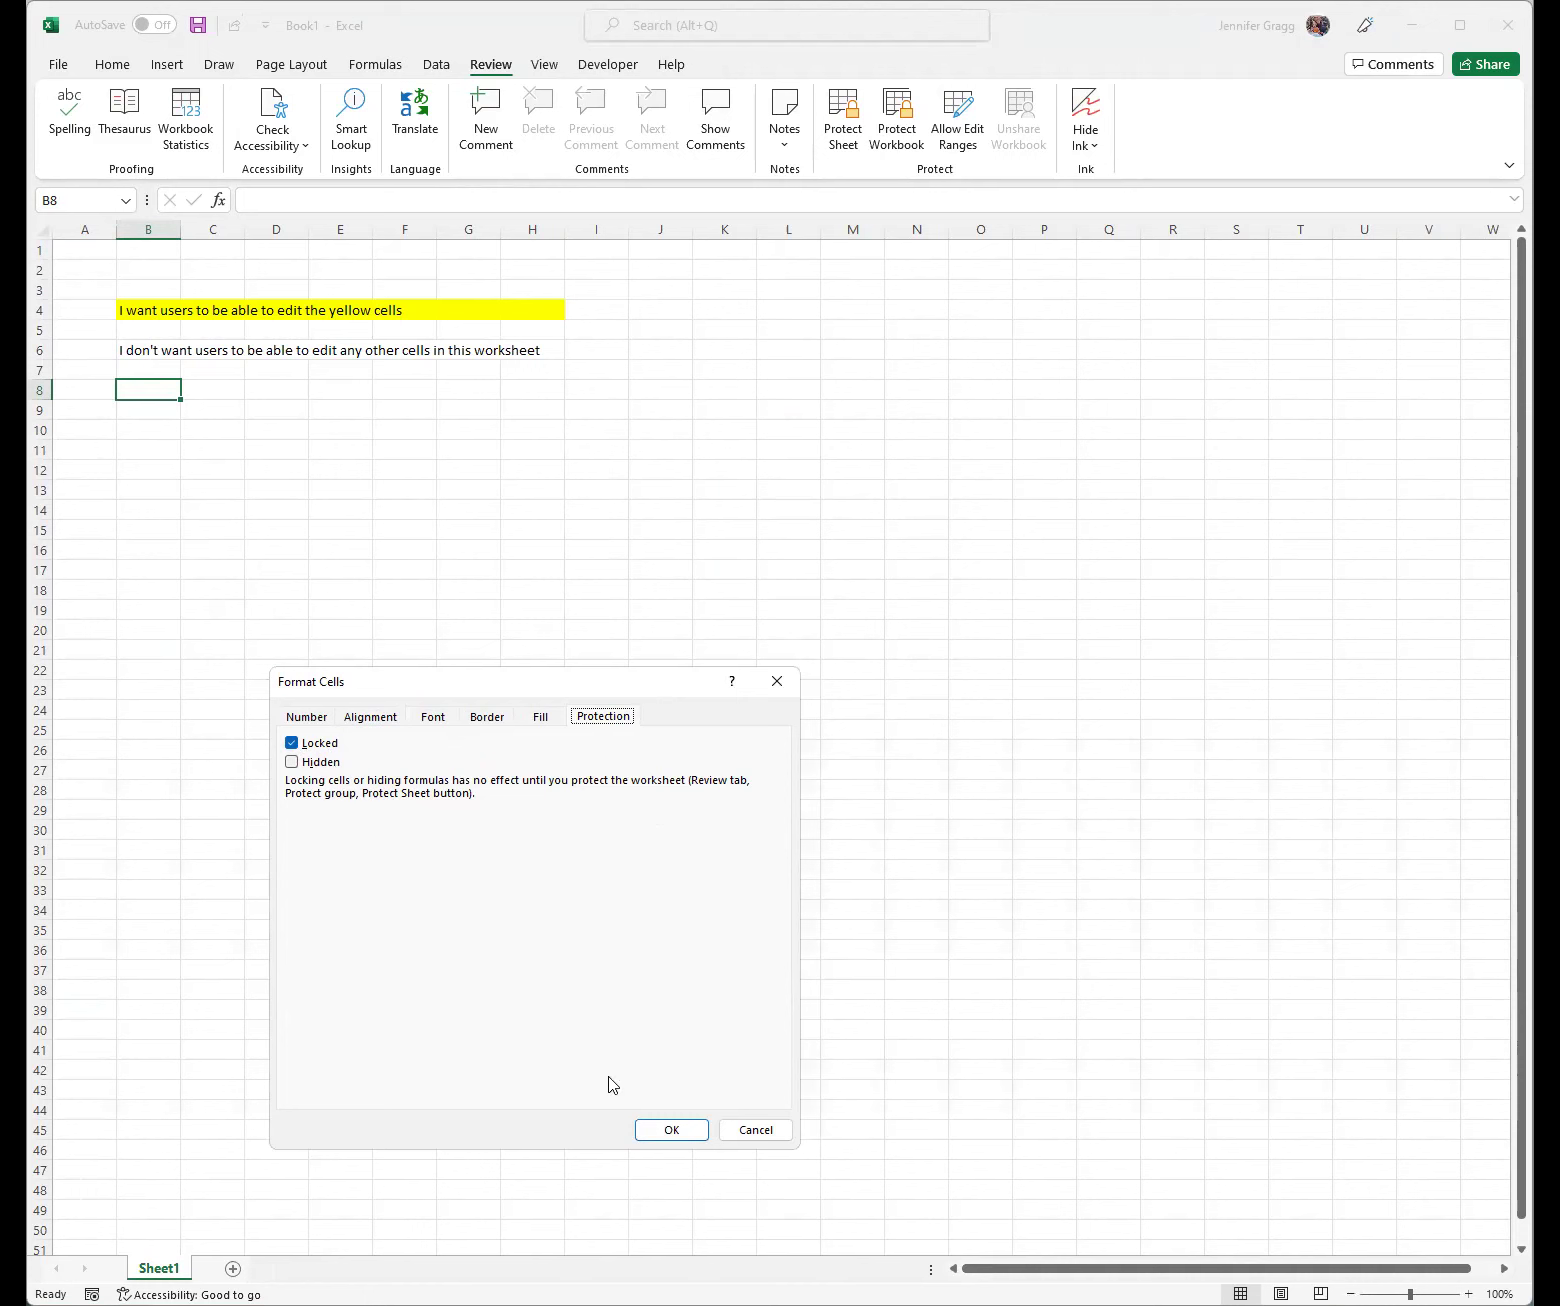
{"action": "left_click", "coordinate": [735, 1128]}
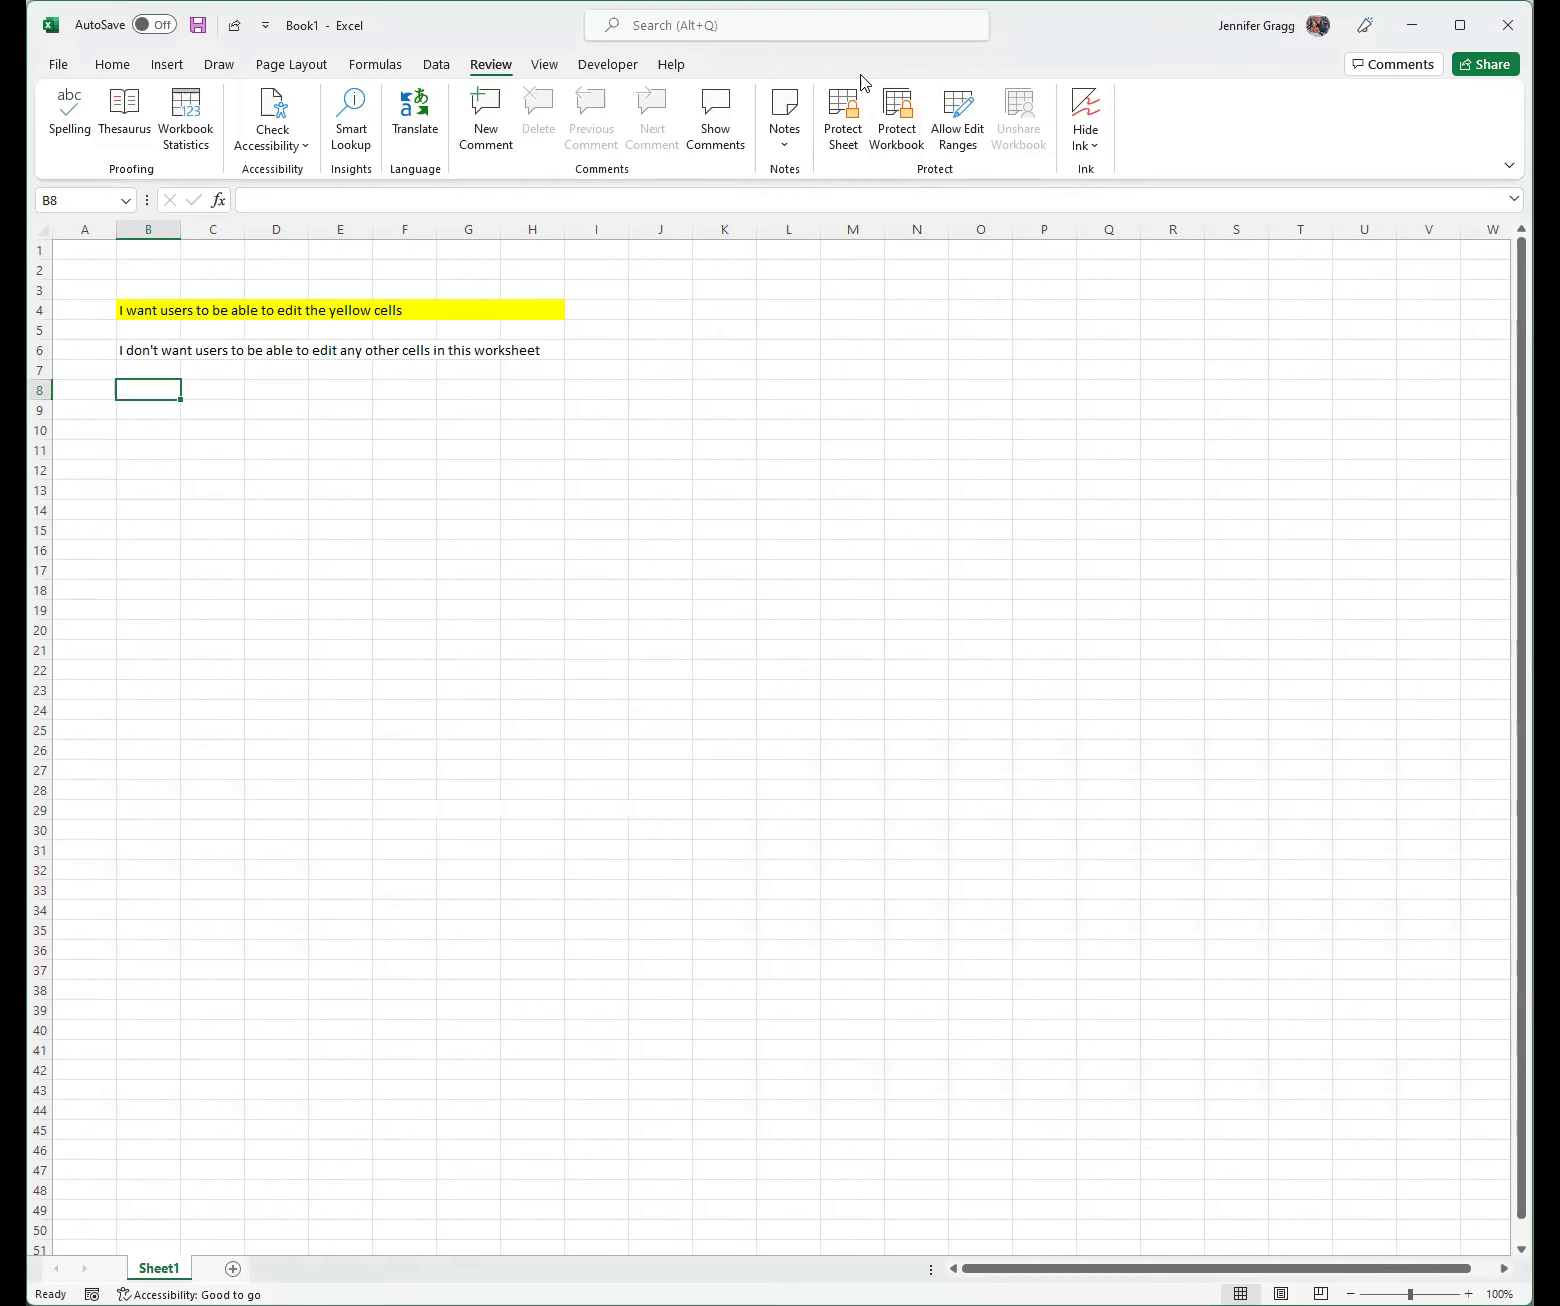
Protect the sheet with the default permissions and no password, and try to enter "a" in cell B8.
{"action": "left_click", "coordinate": [838, 144]}
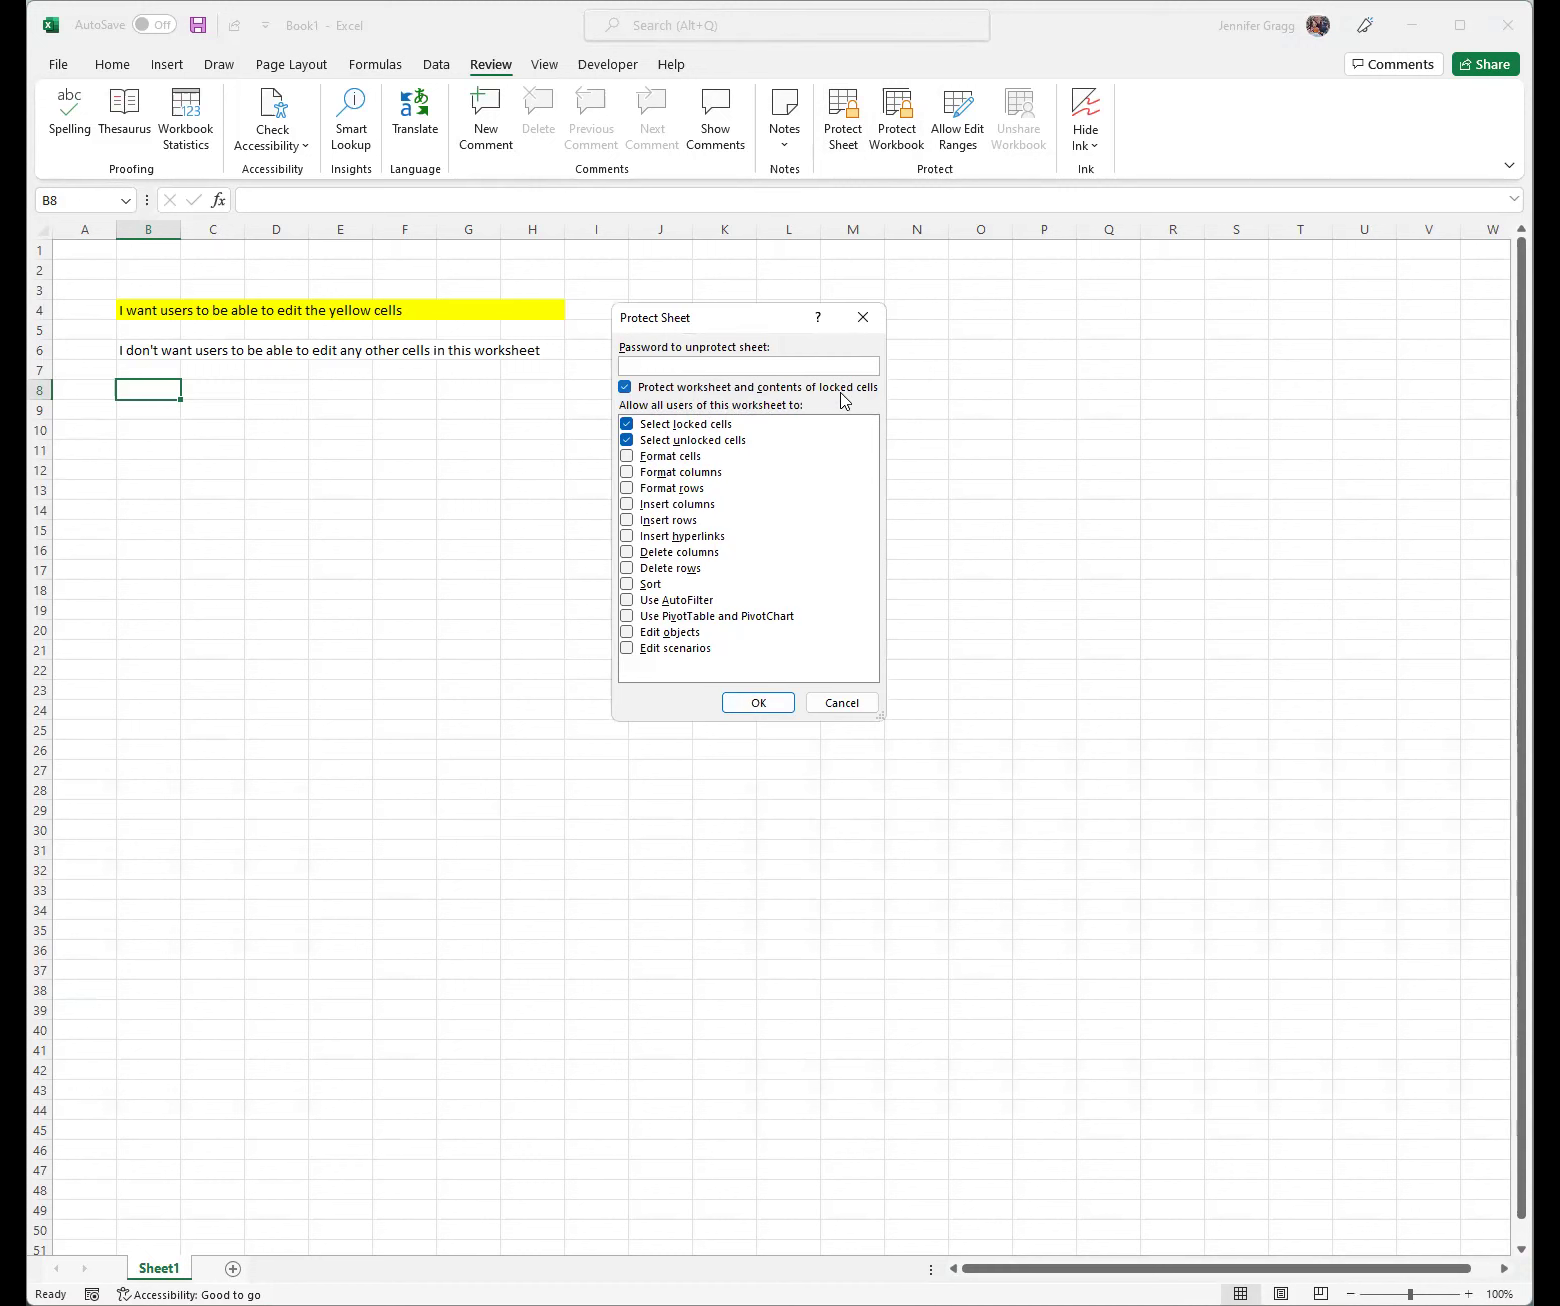
{"action": "left_click", "coordinate": [753, 704]}
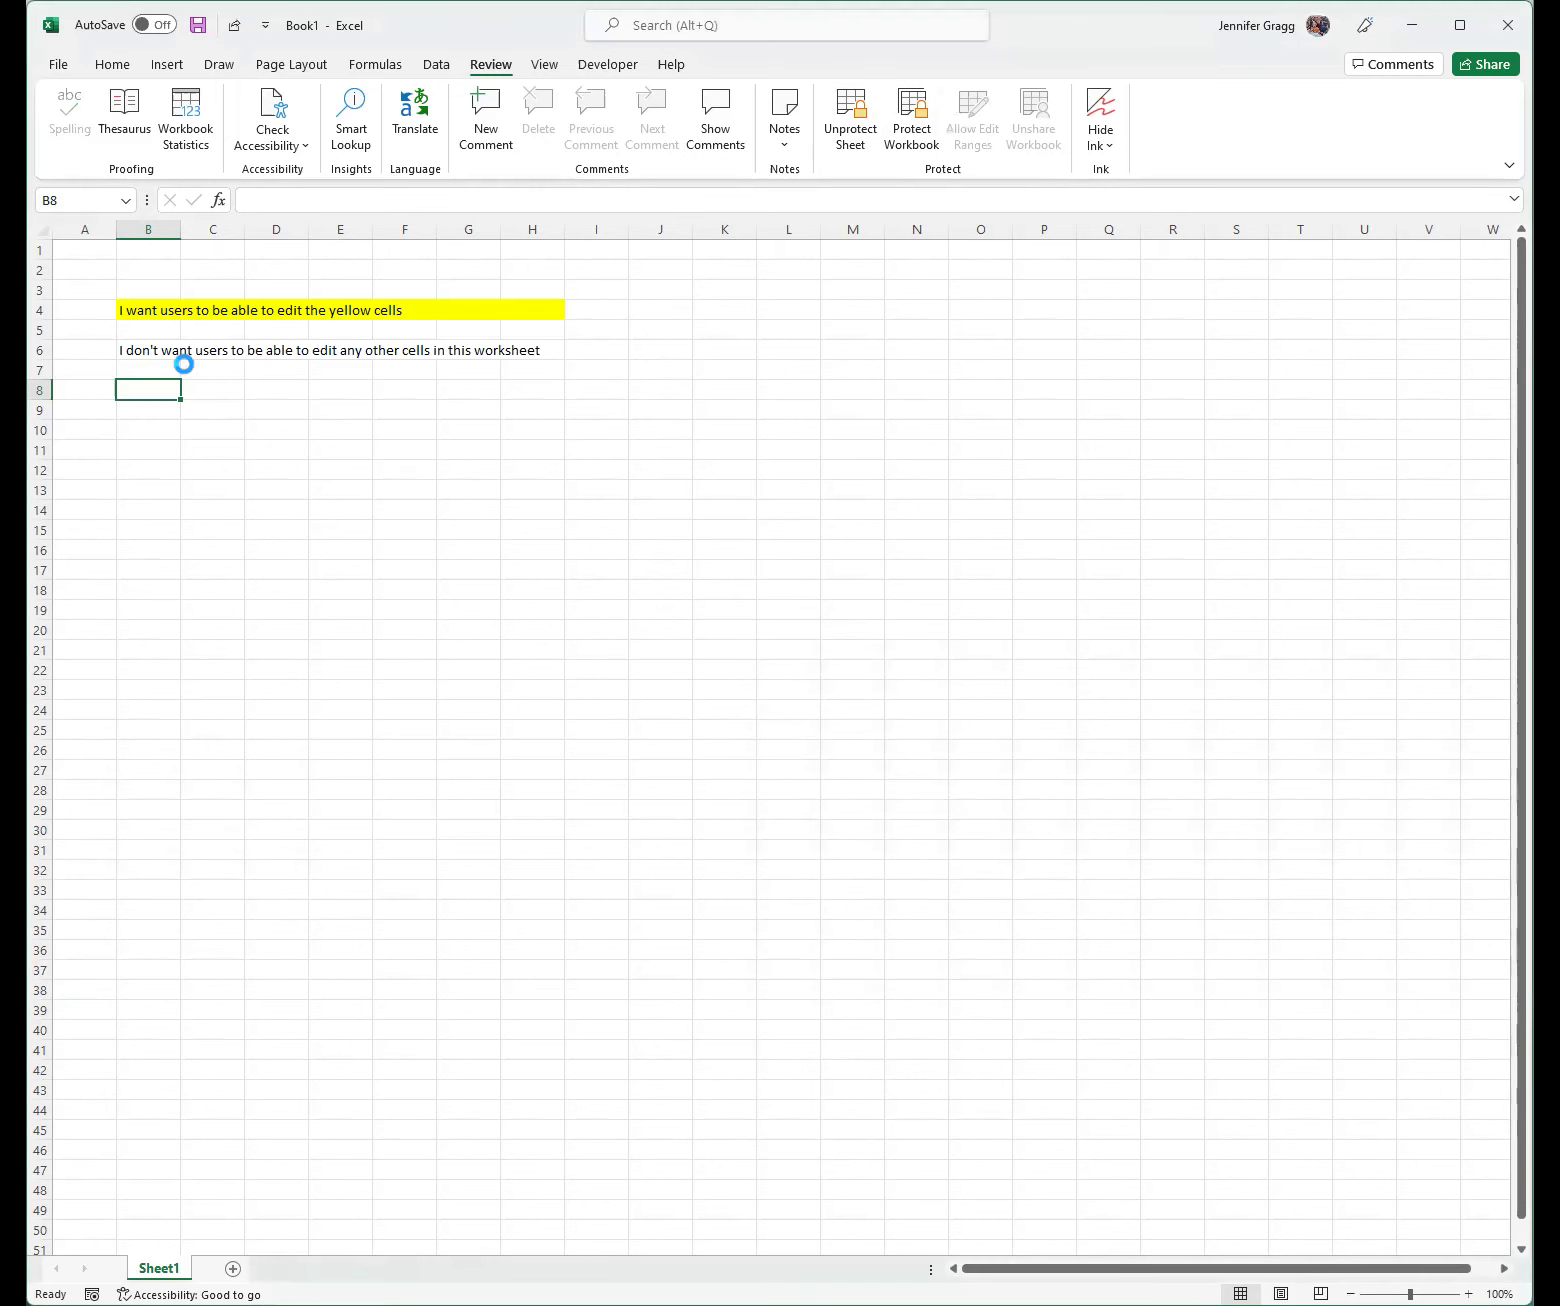
{"action": "key", "text": "a"}
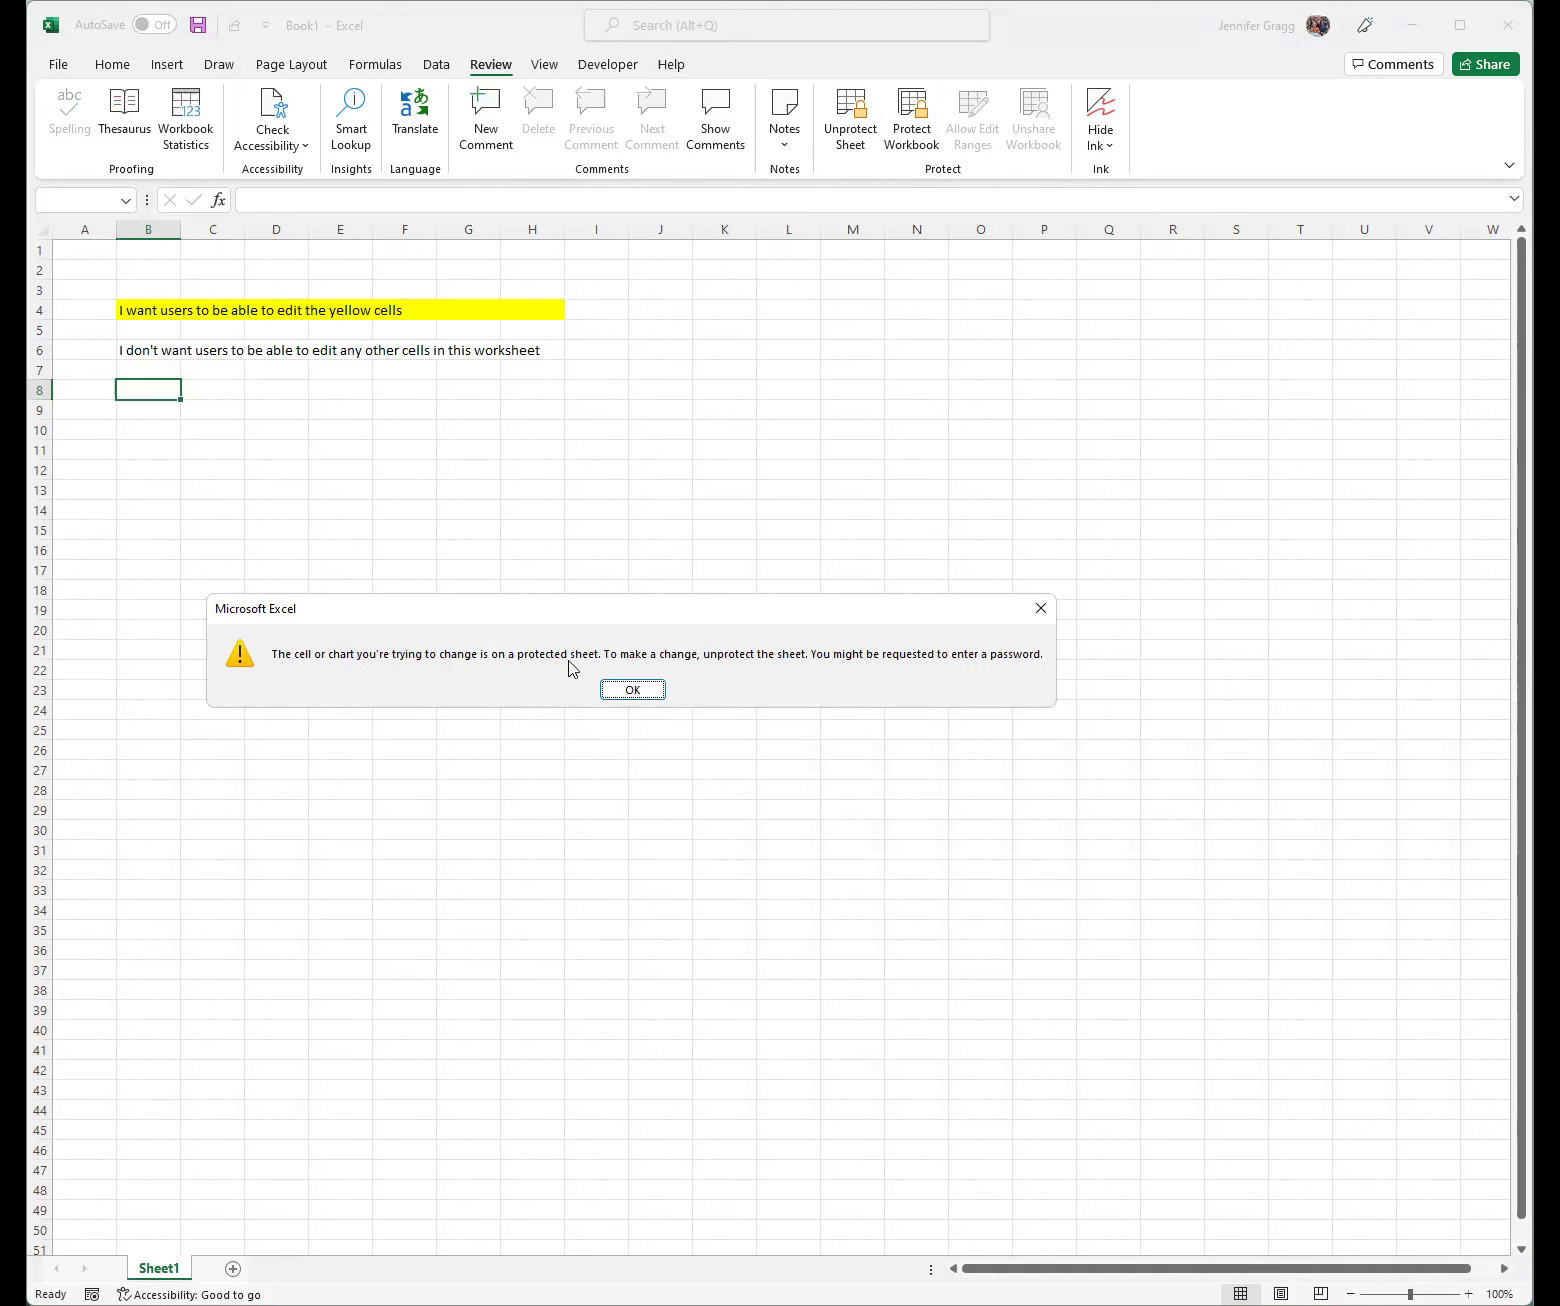
{"action": "left_click", "coordinate": [1037, 609]}
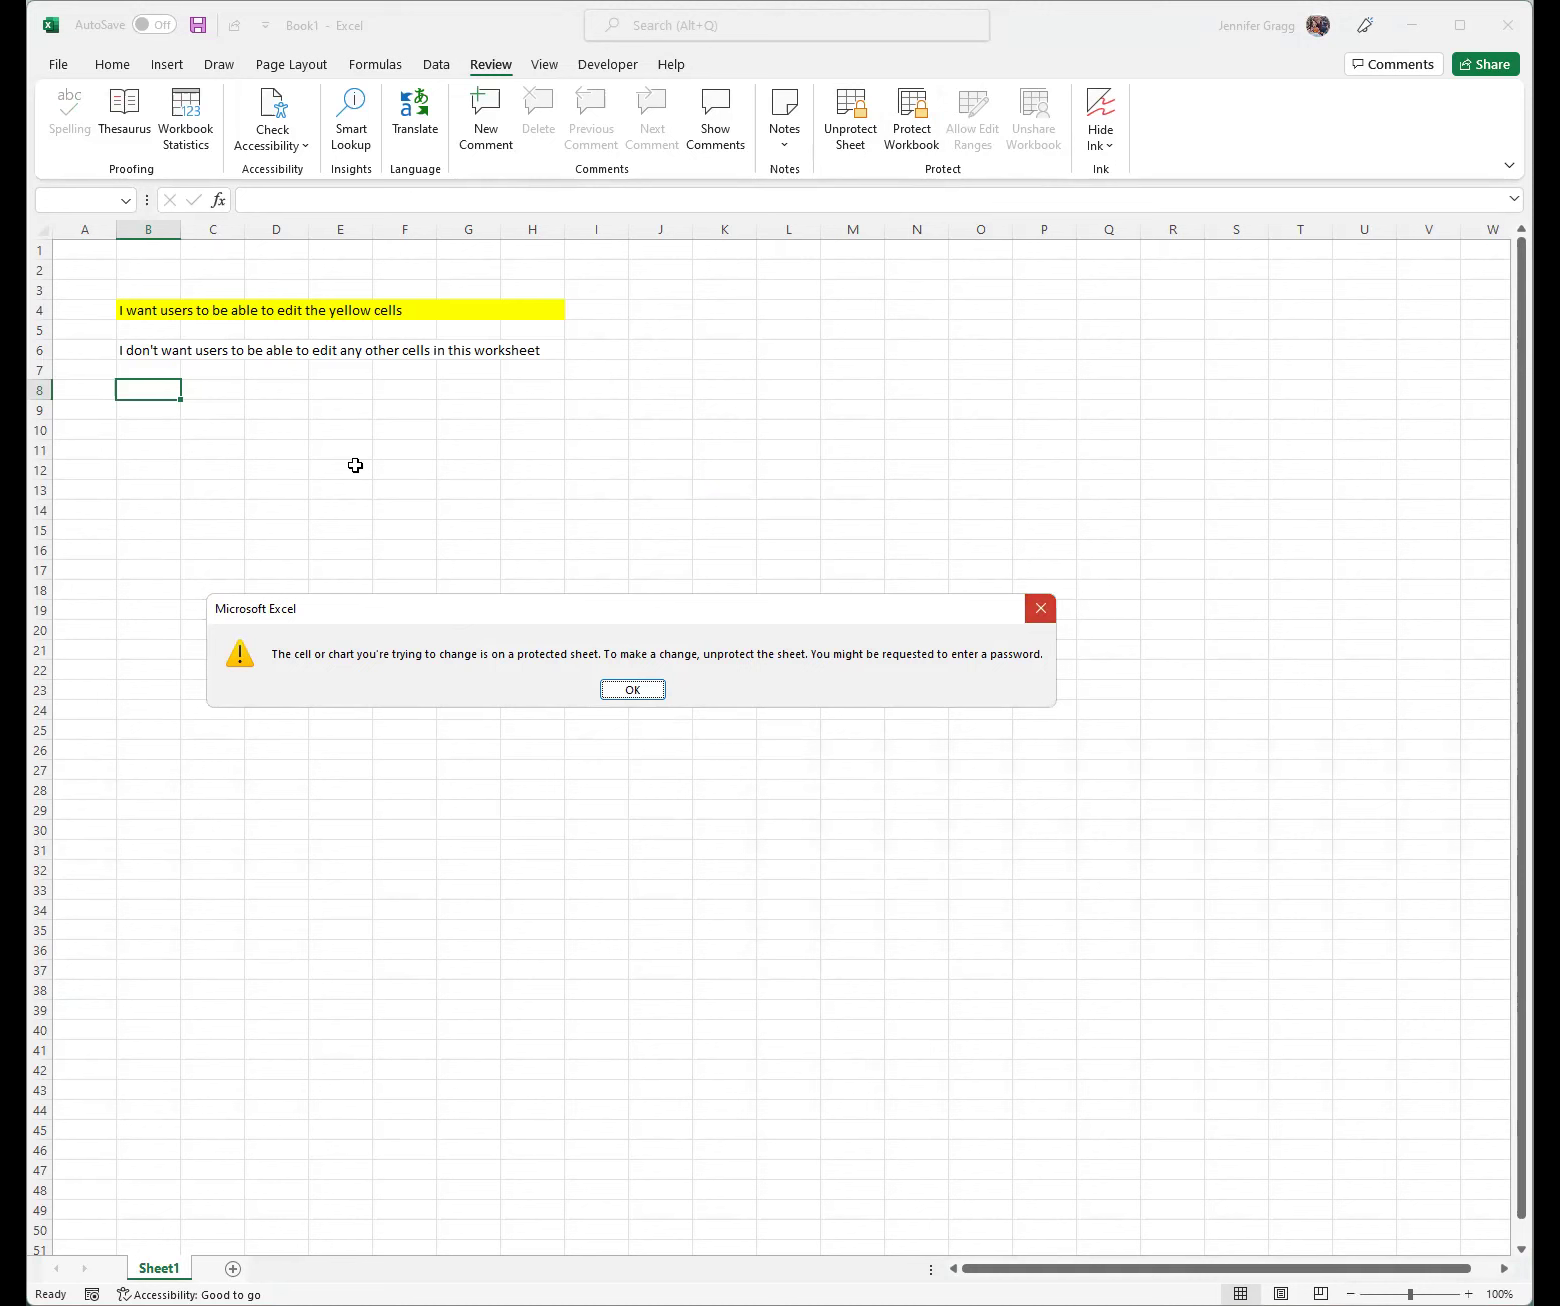
Select yellow cell B4 and unprotect the sheet.
{"action": "left_click", "coordinate": [146, 311]}
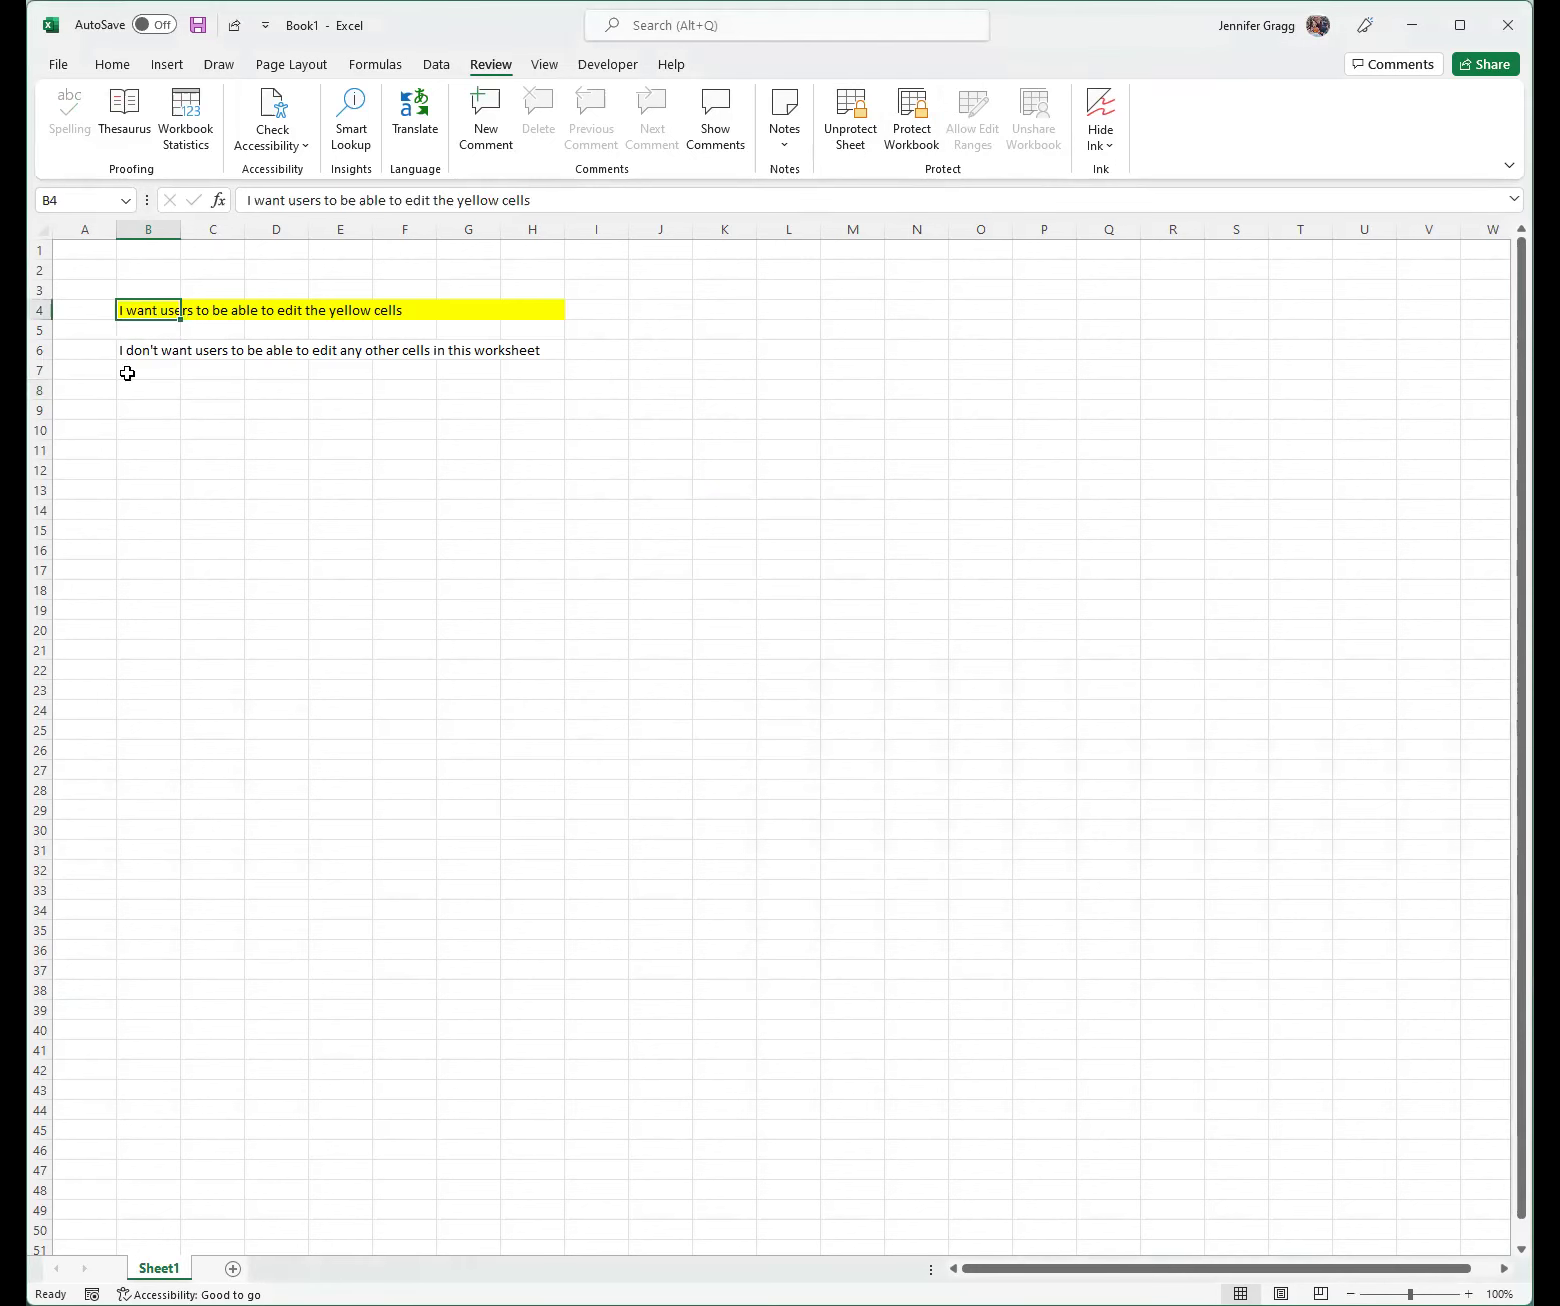
{"action": "left_click", "coordinate": [151, 335]}
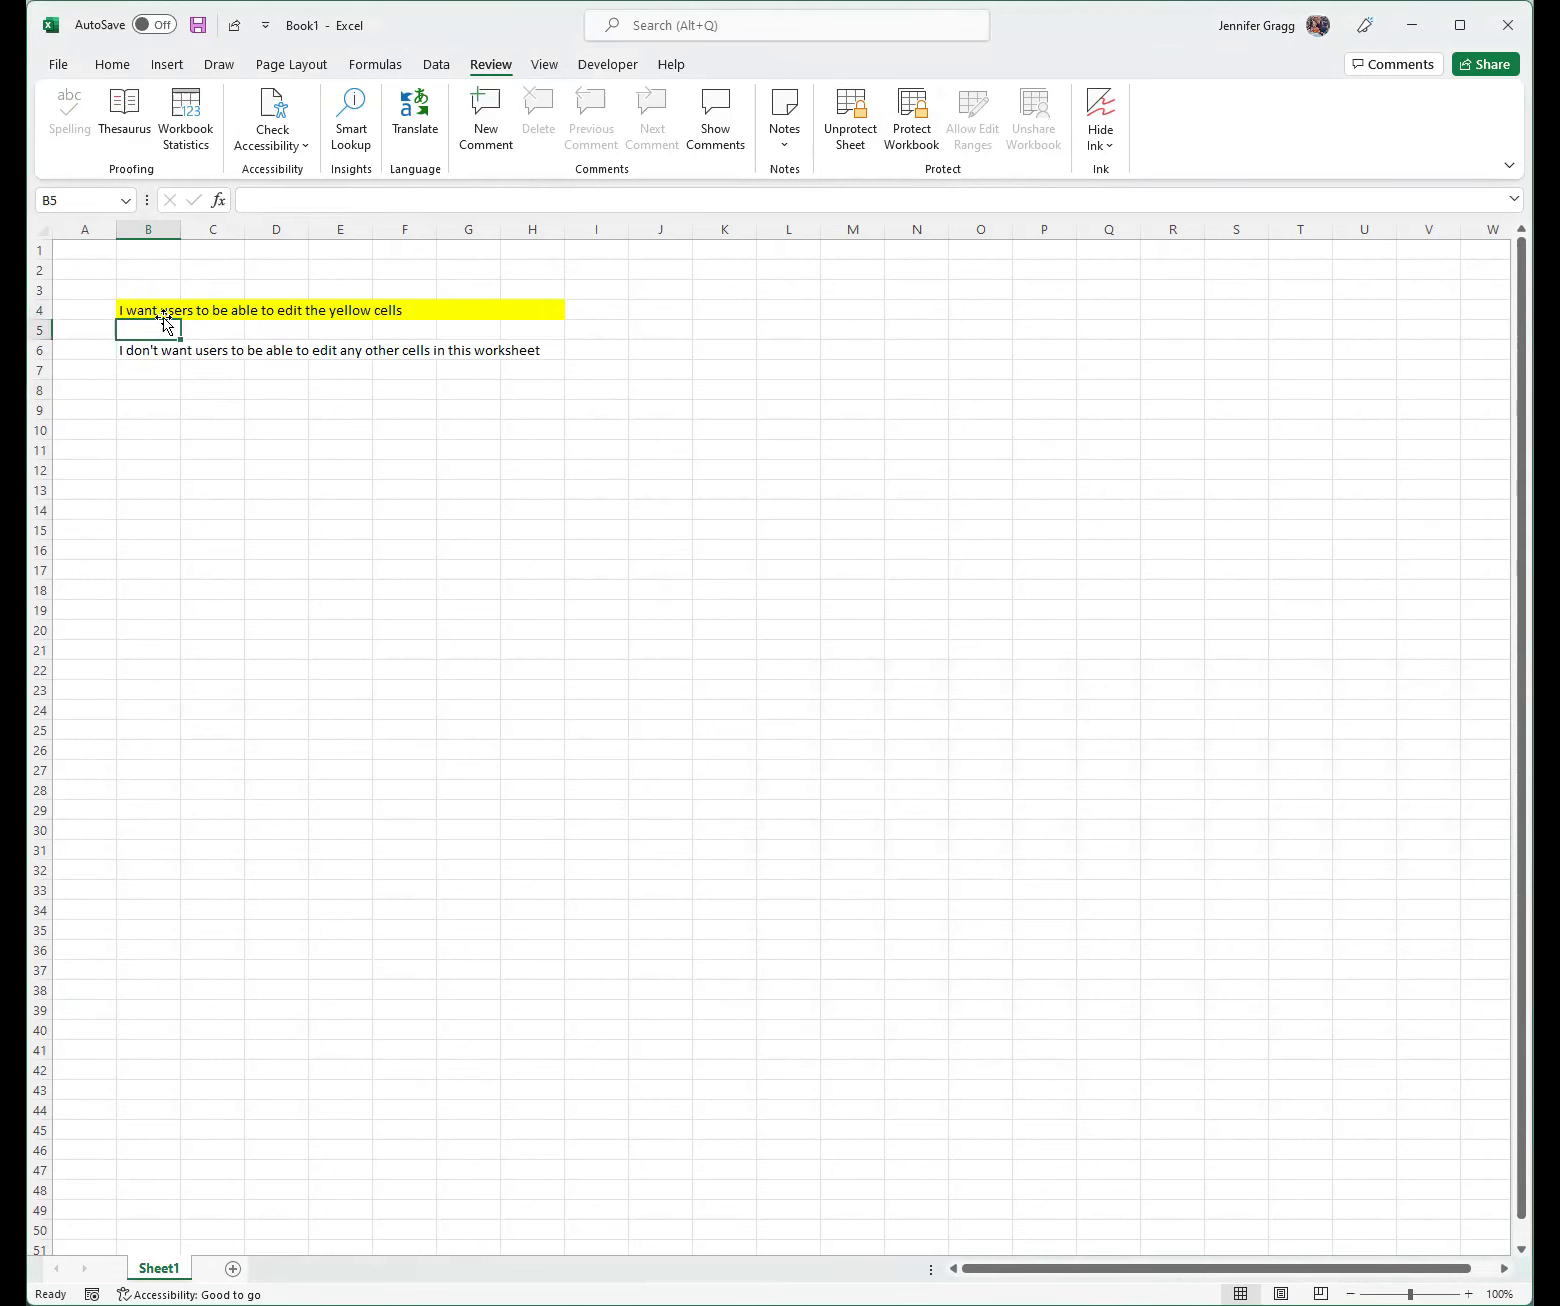
{"action": "left_click", "coordinate": [163, 311]}
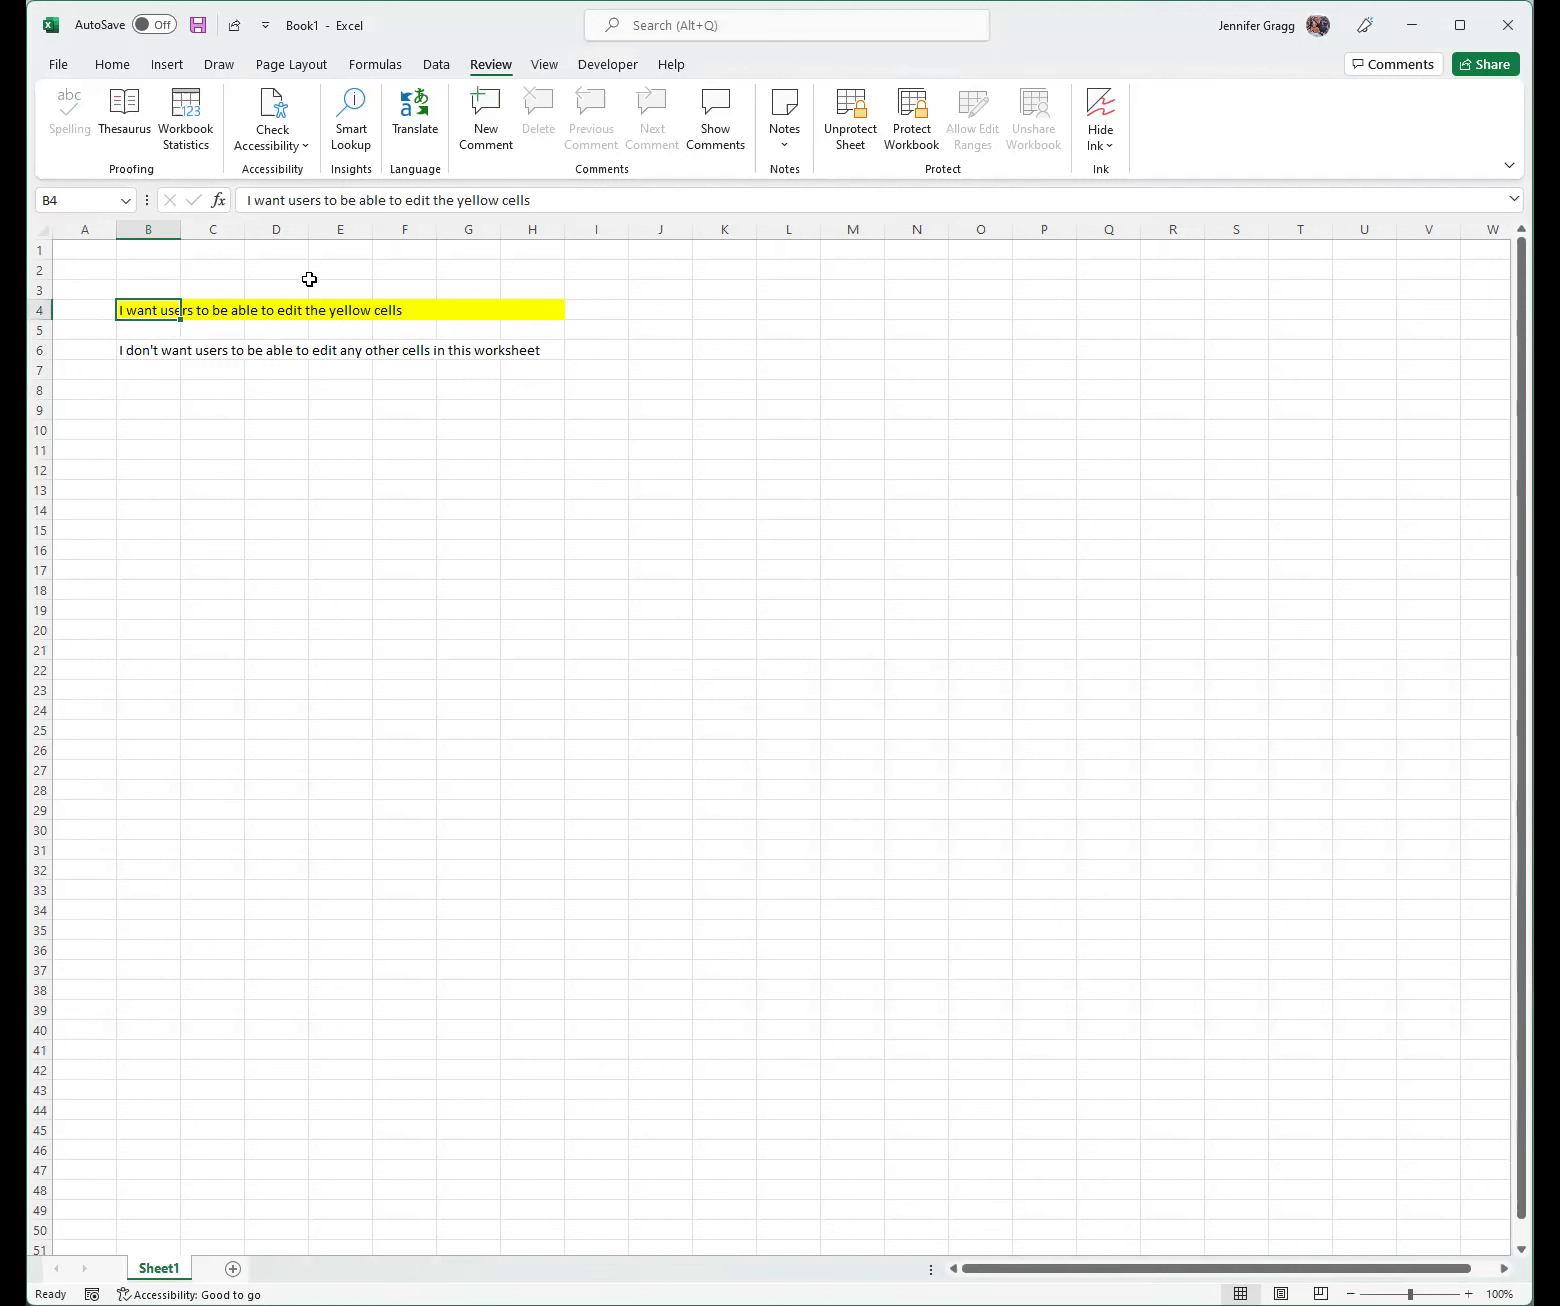
{"action": "left_click", "coordinate": [852, 133]}
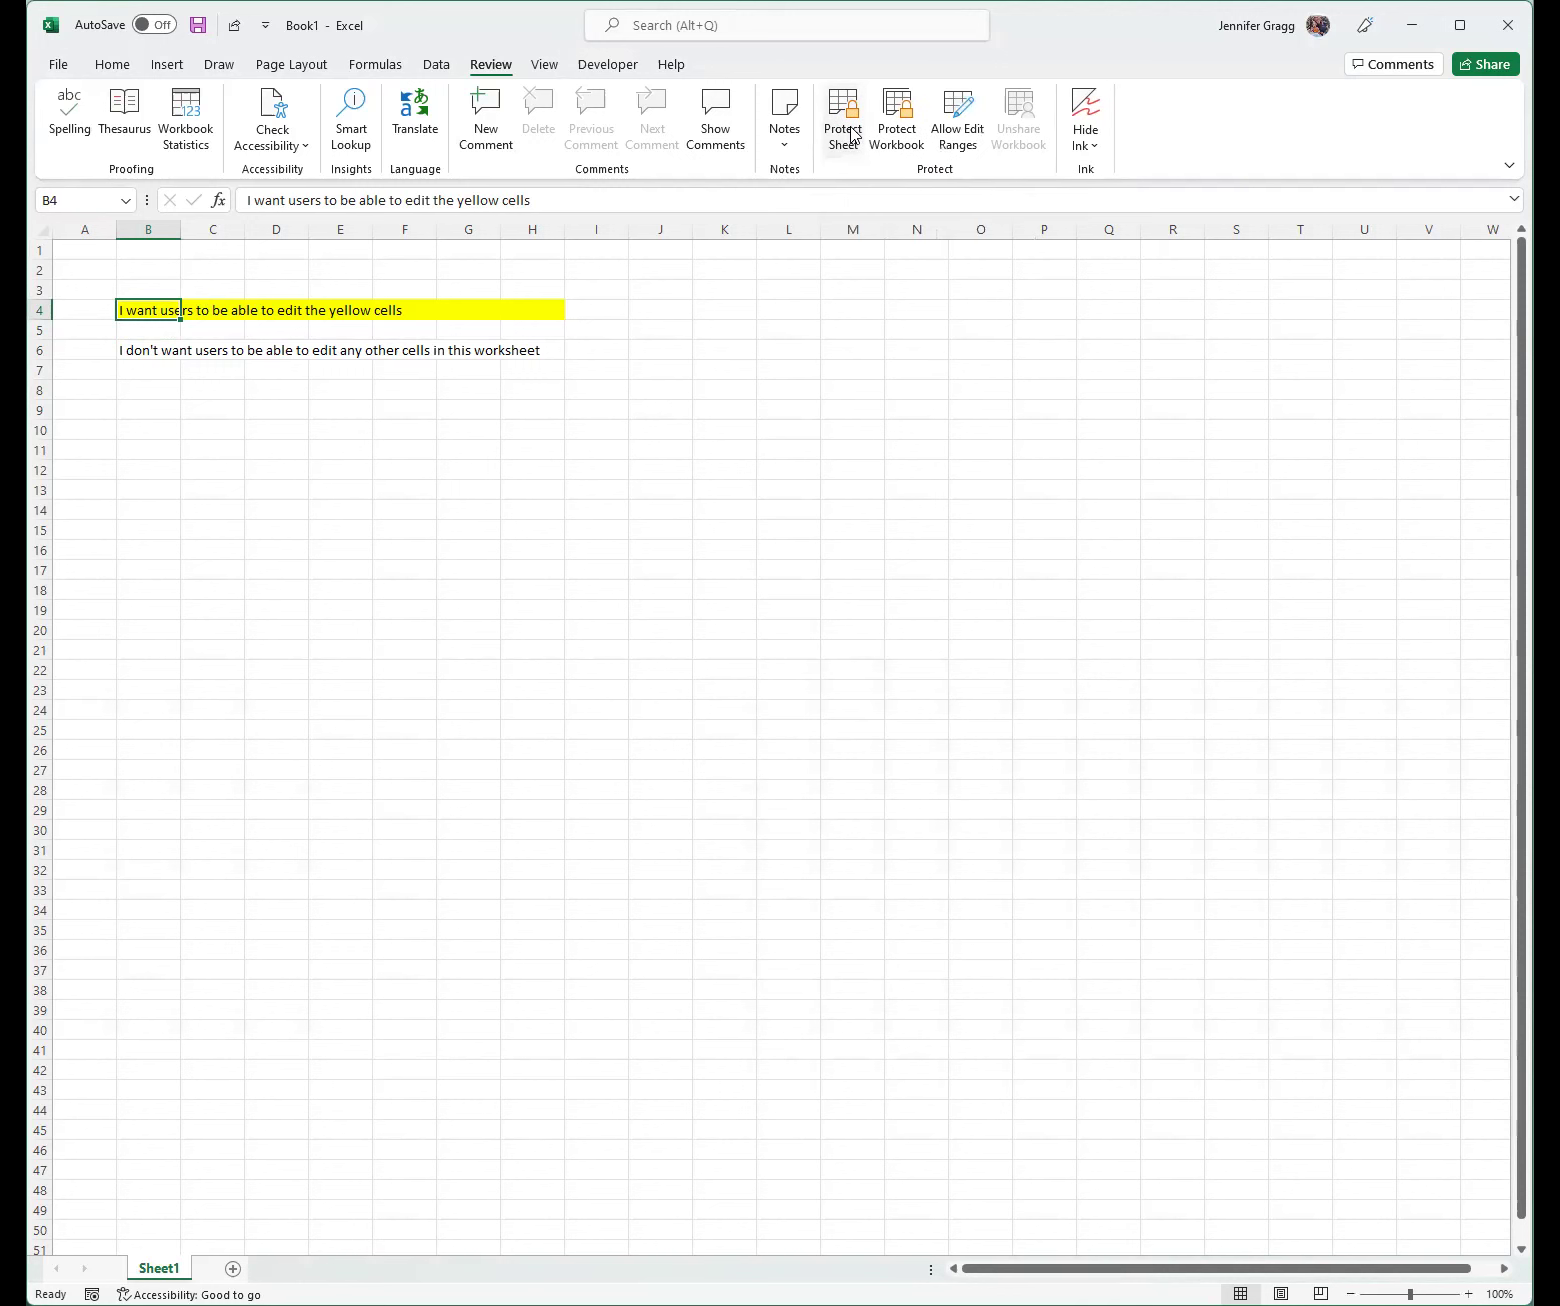
Turn off the Locked protection setting for the yellow cells B4:H4.
{"action": "left_click", "coordinate": [385, 455]}
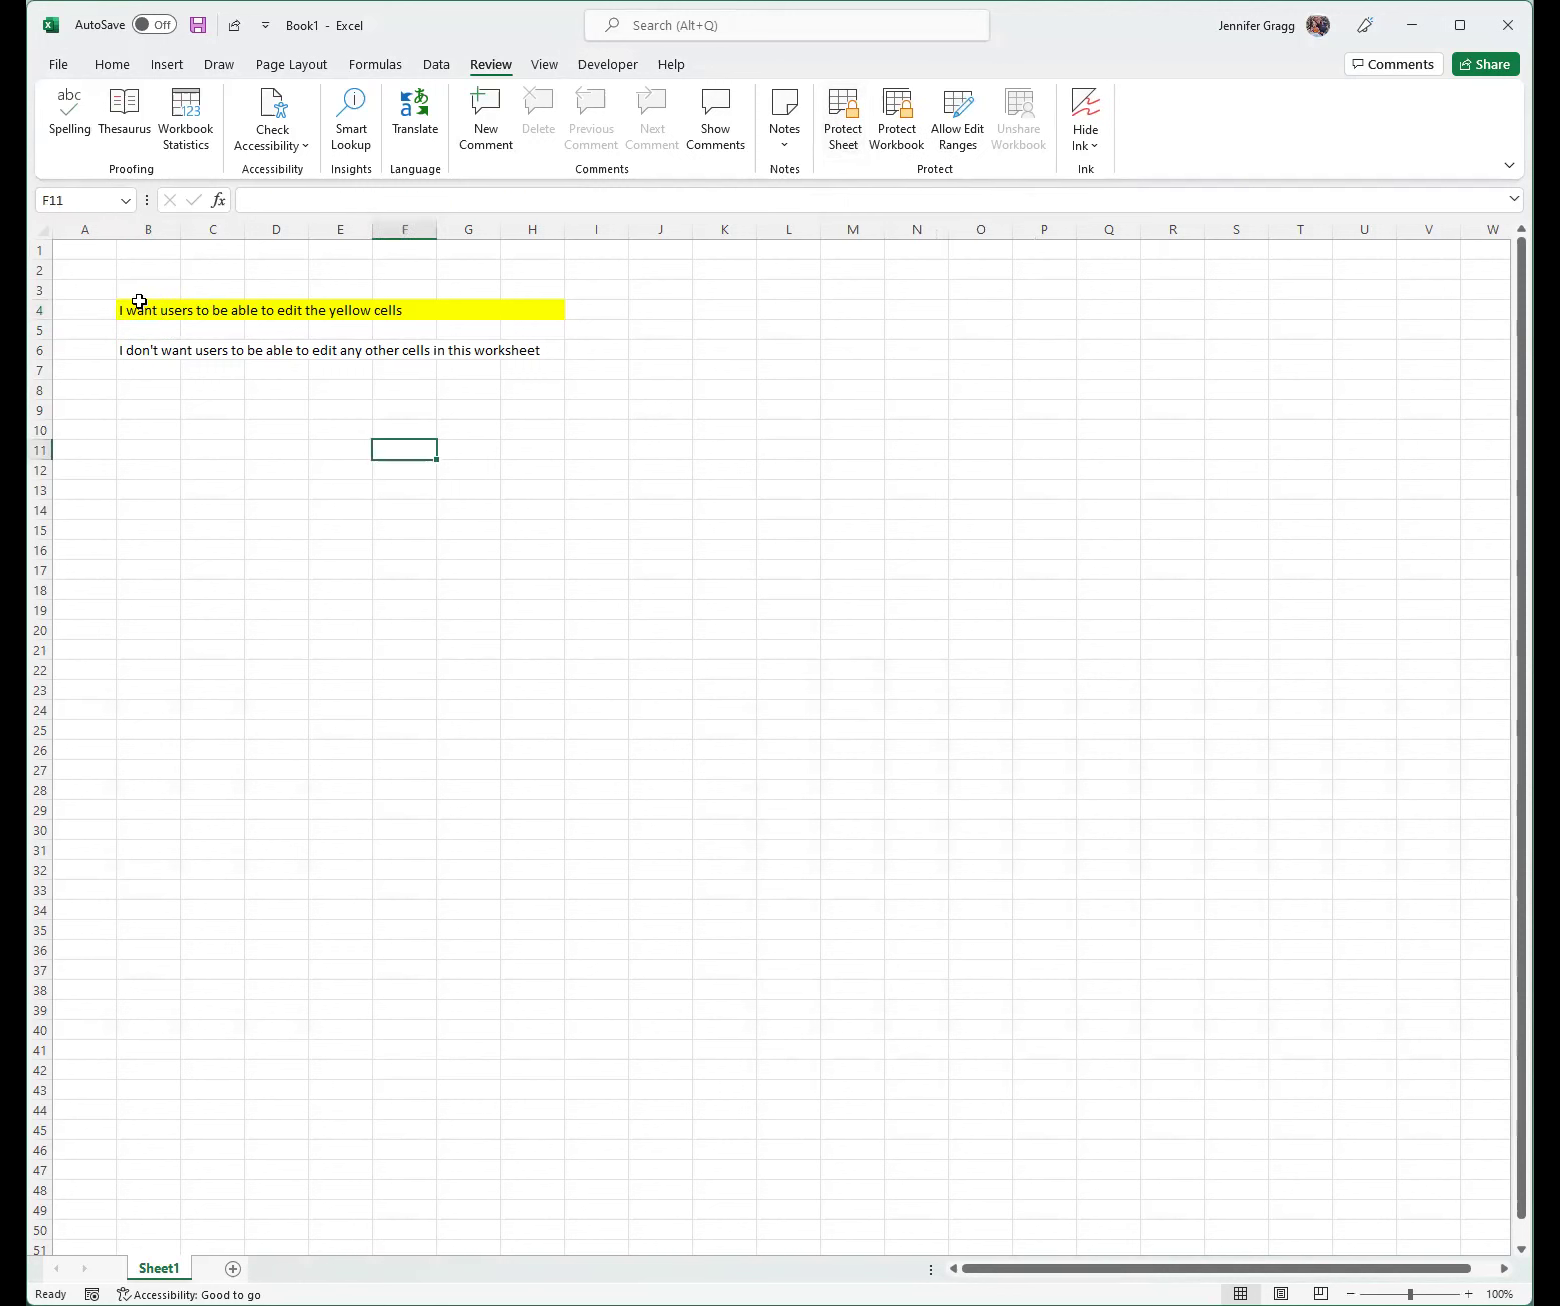
{"action": "left_click_drag", "start_coordinate": [137, 305], "coordinate": [523, 313]}
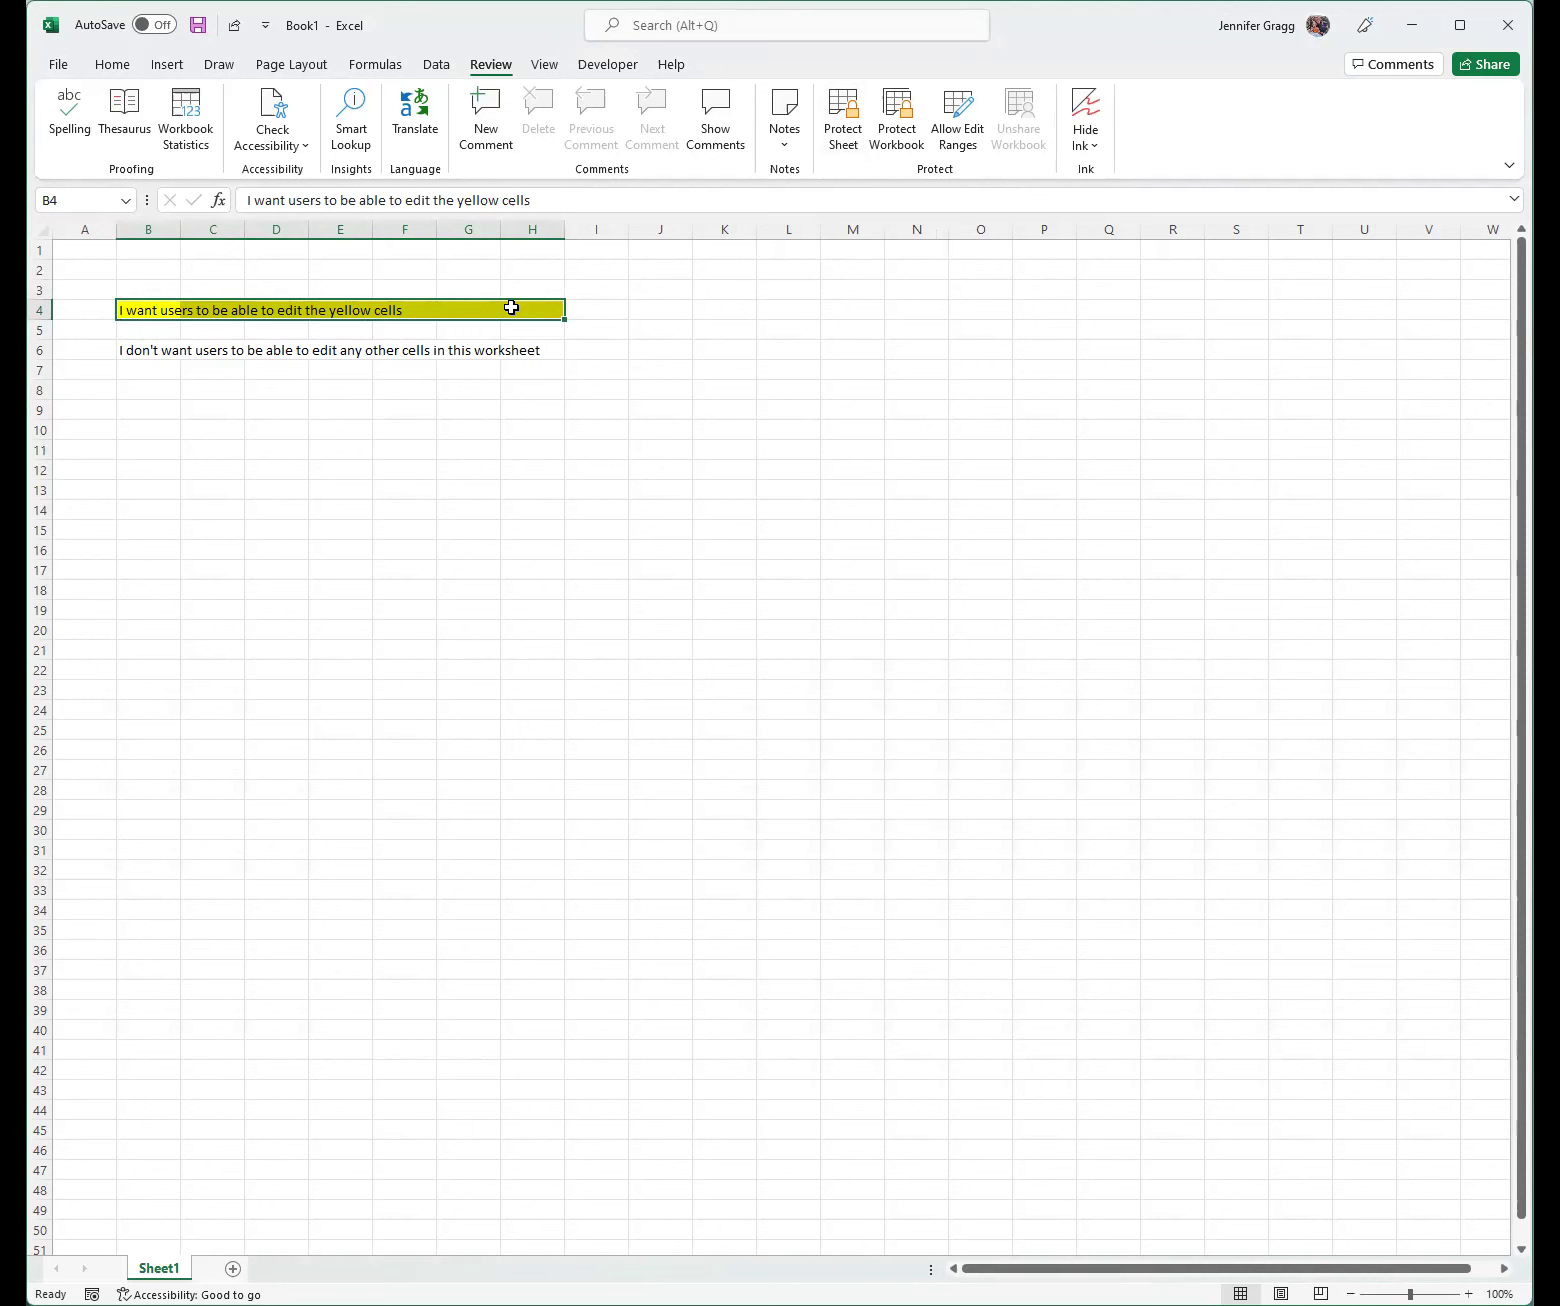
{"action": "right_click", "coordinate": [512, 310]}
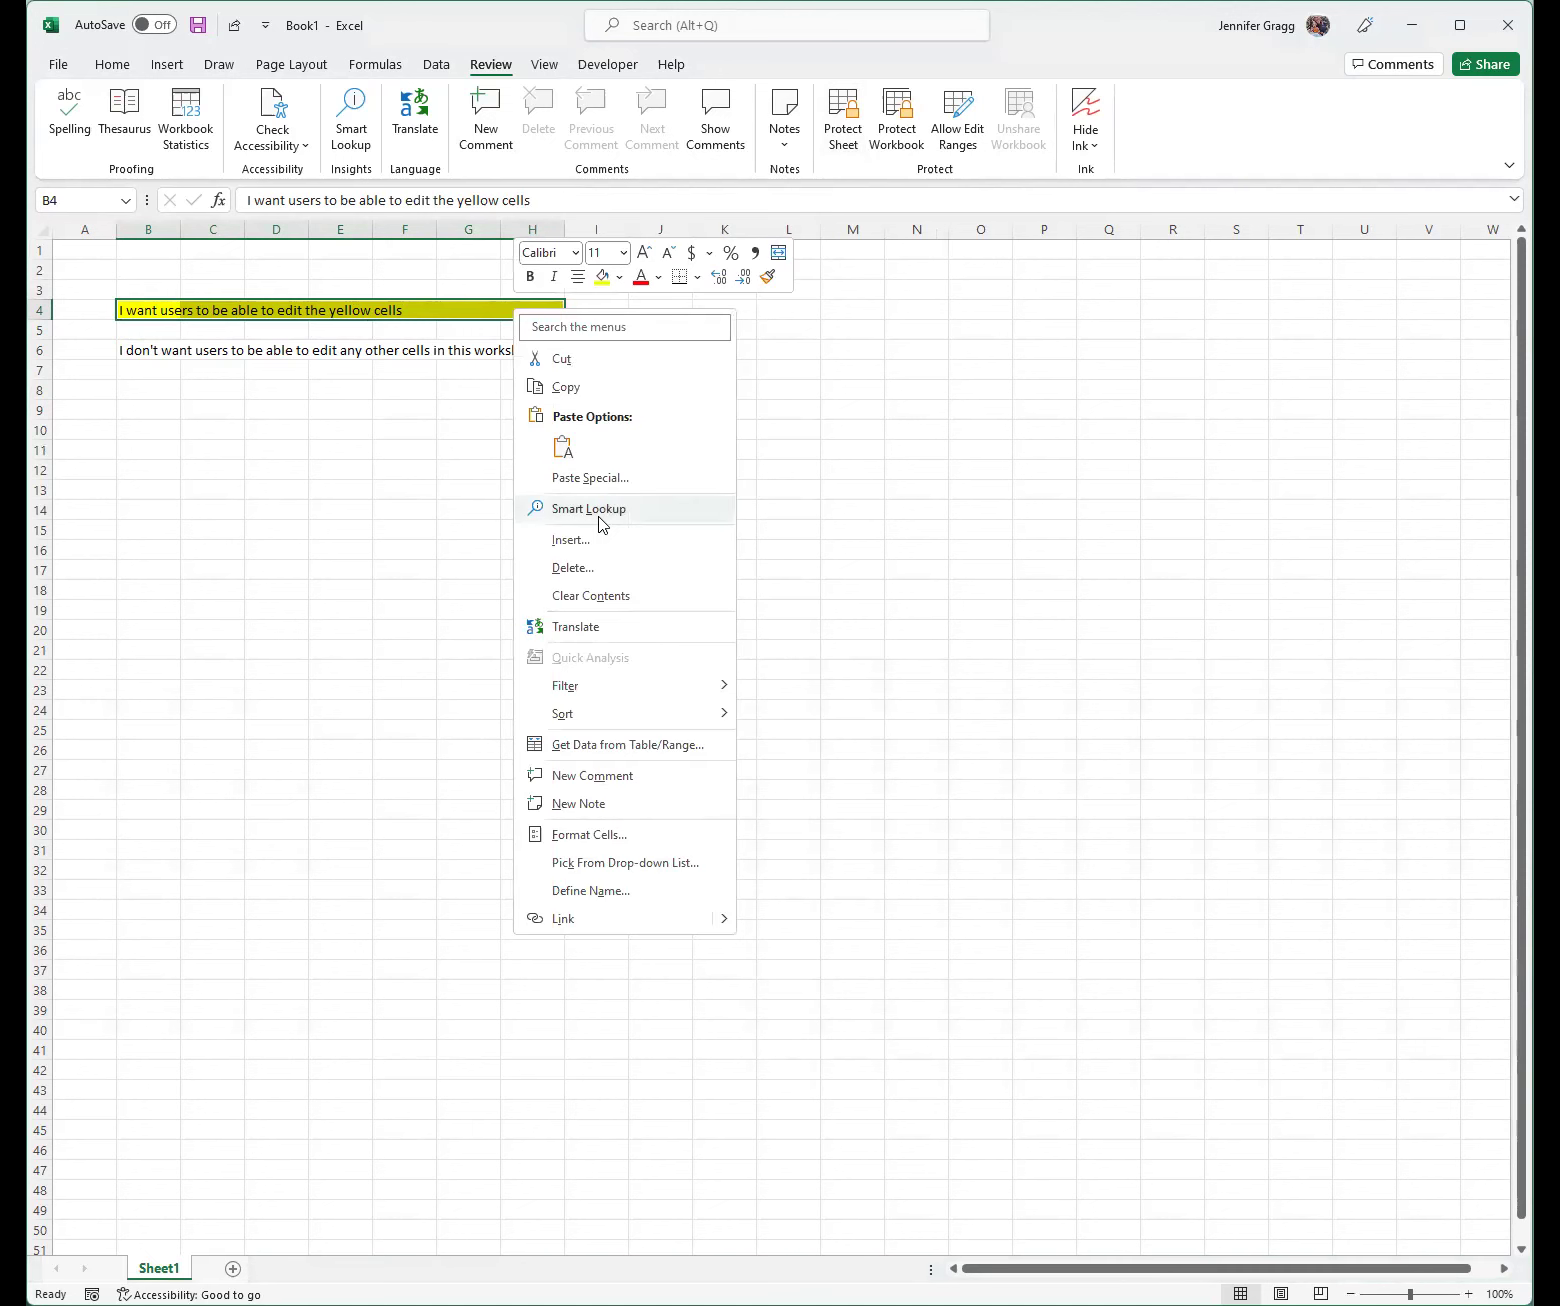
{"action": "left_click", "coordinate": [615, 833]}
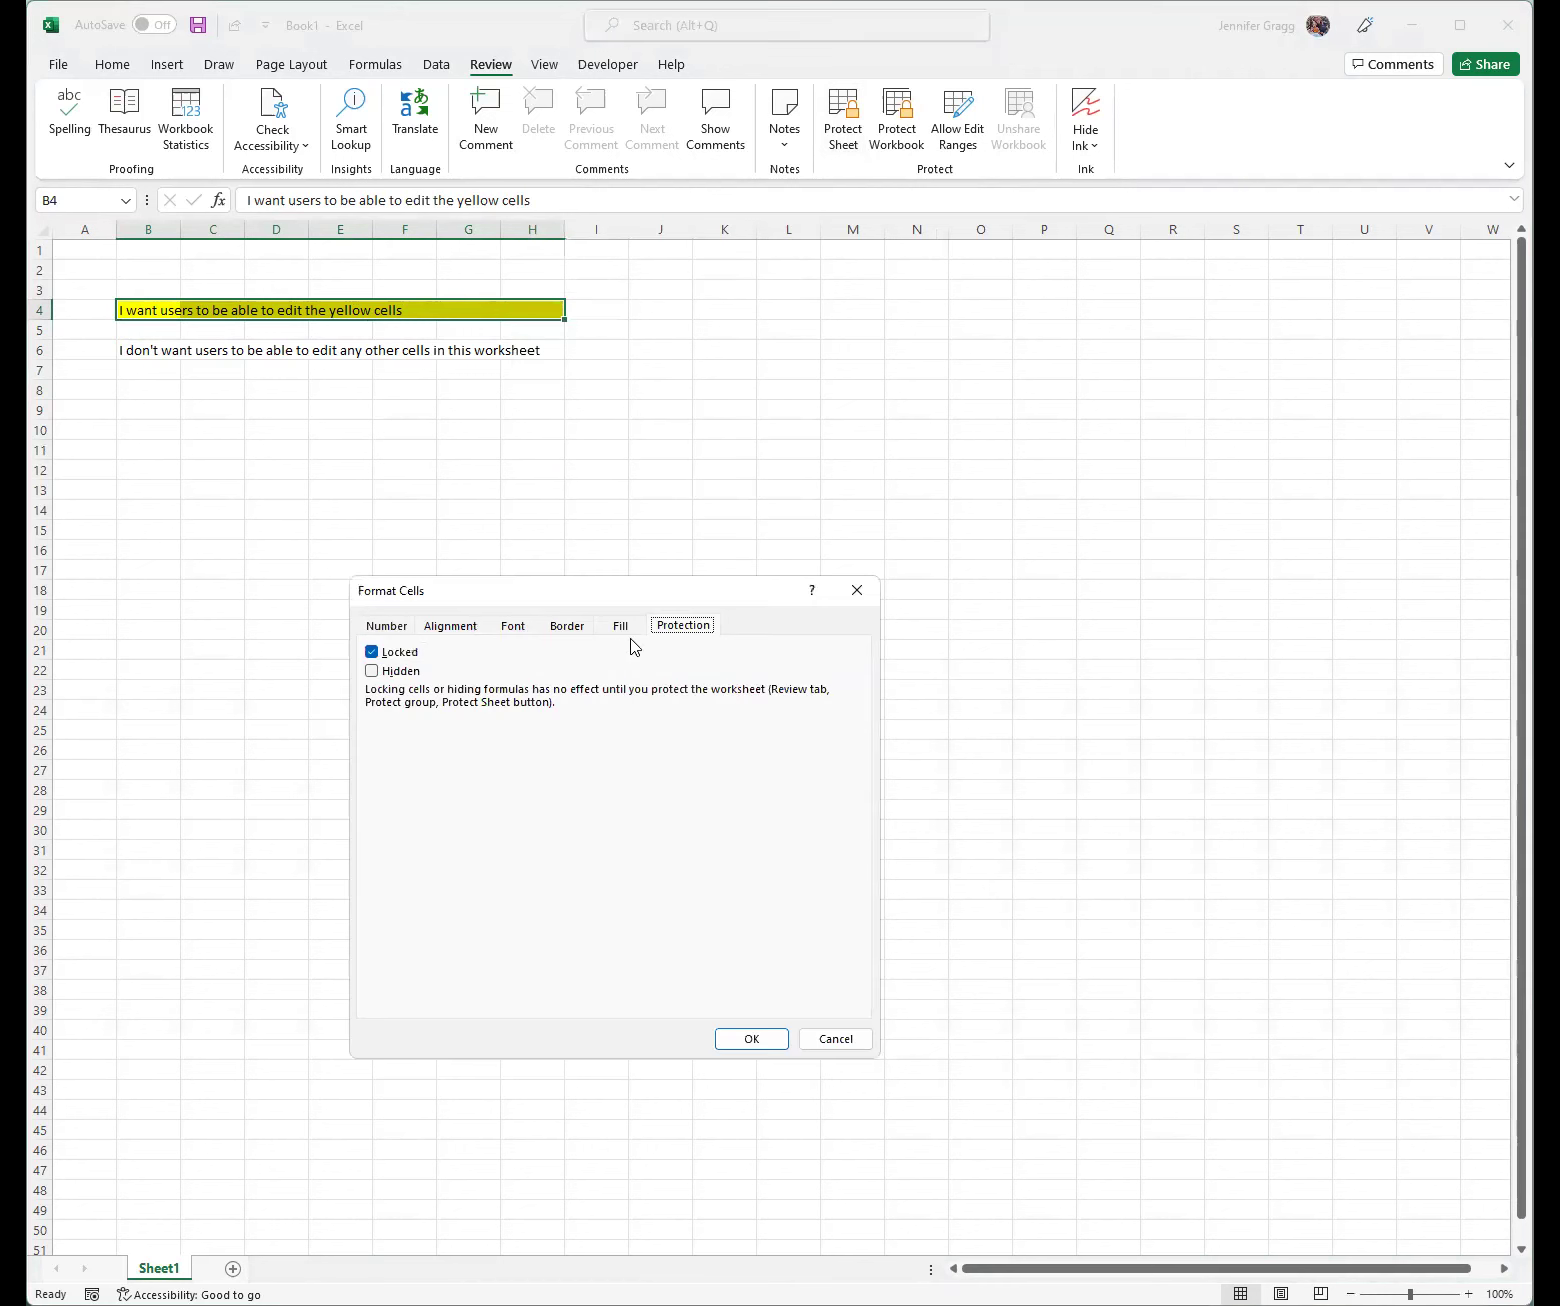
{"action": "left_click", "coordinate": [377, 655]}
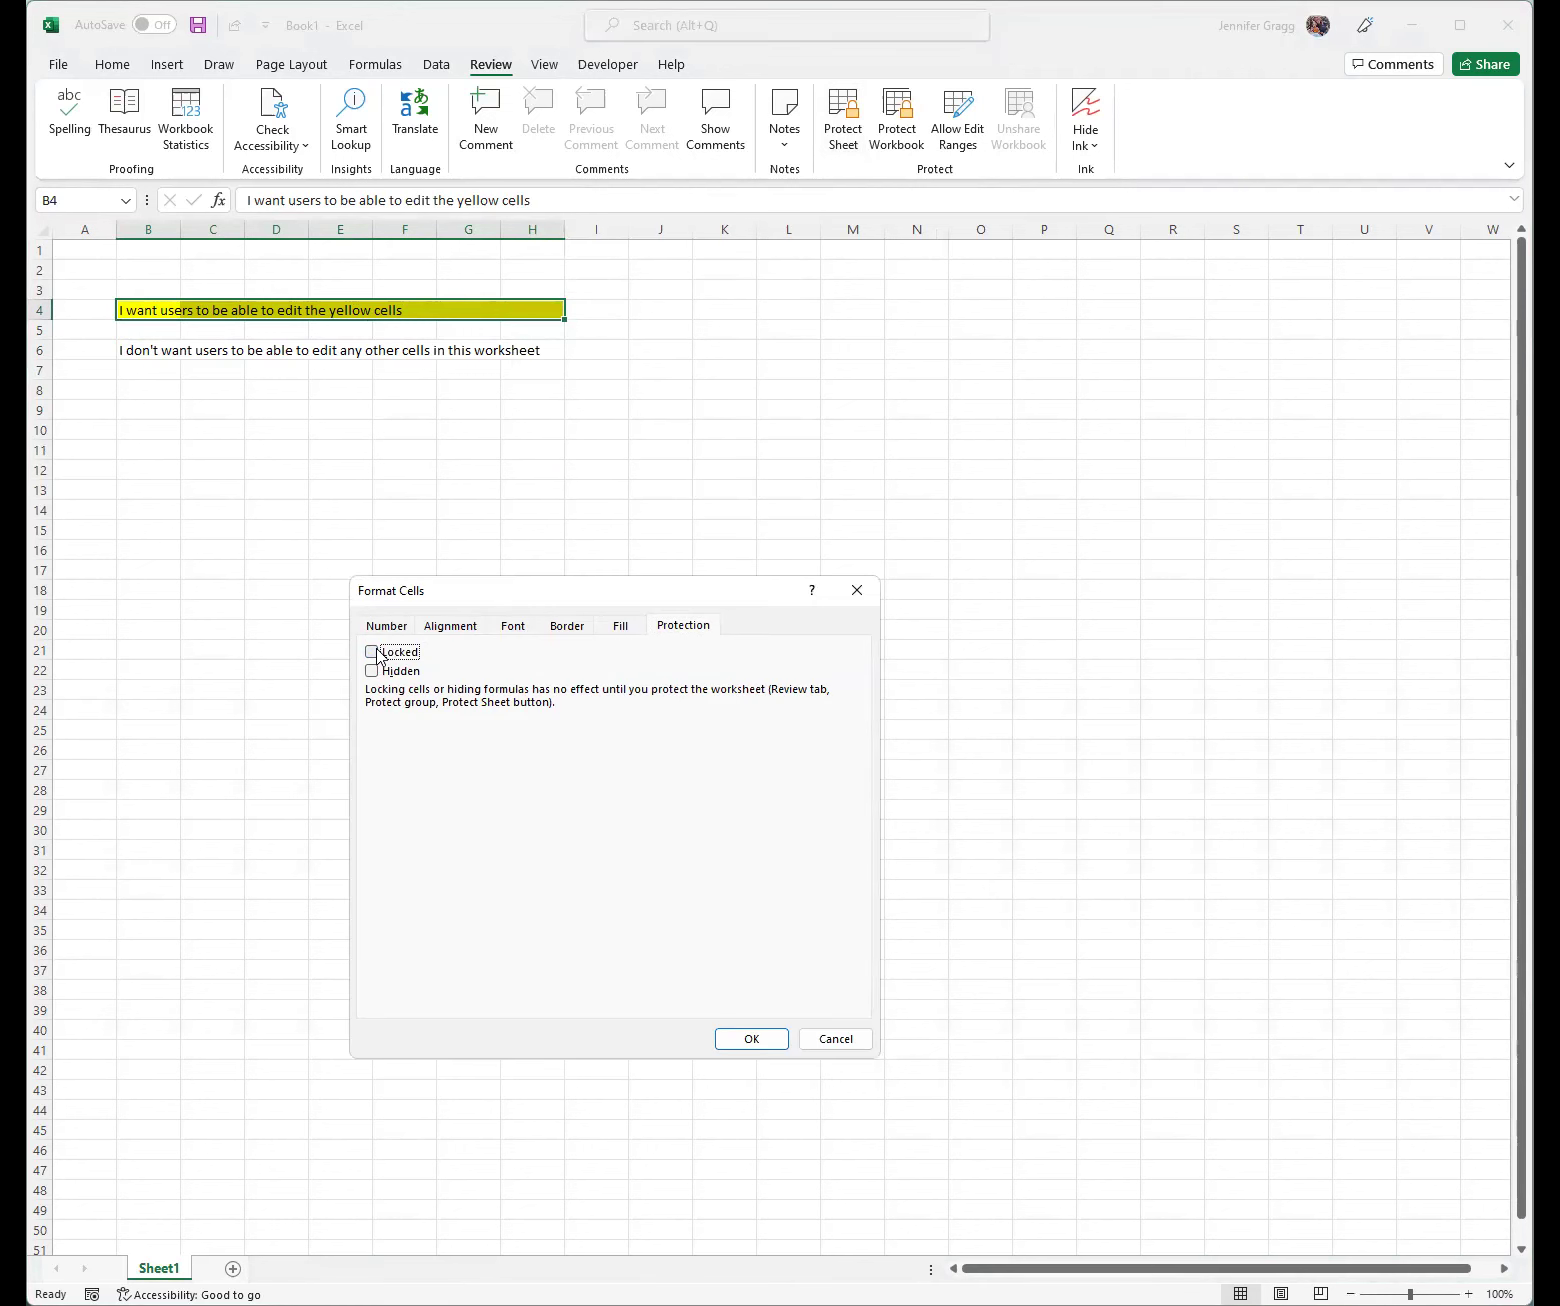
{"action": "left_click", "coordinate": [758, 1042]}
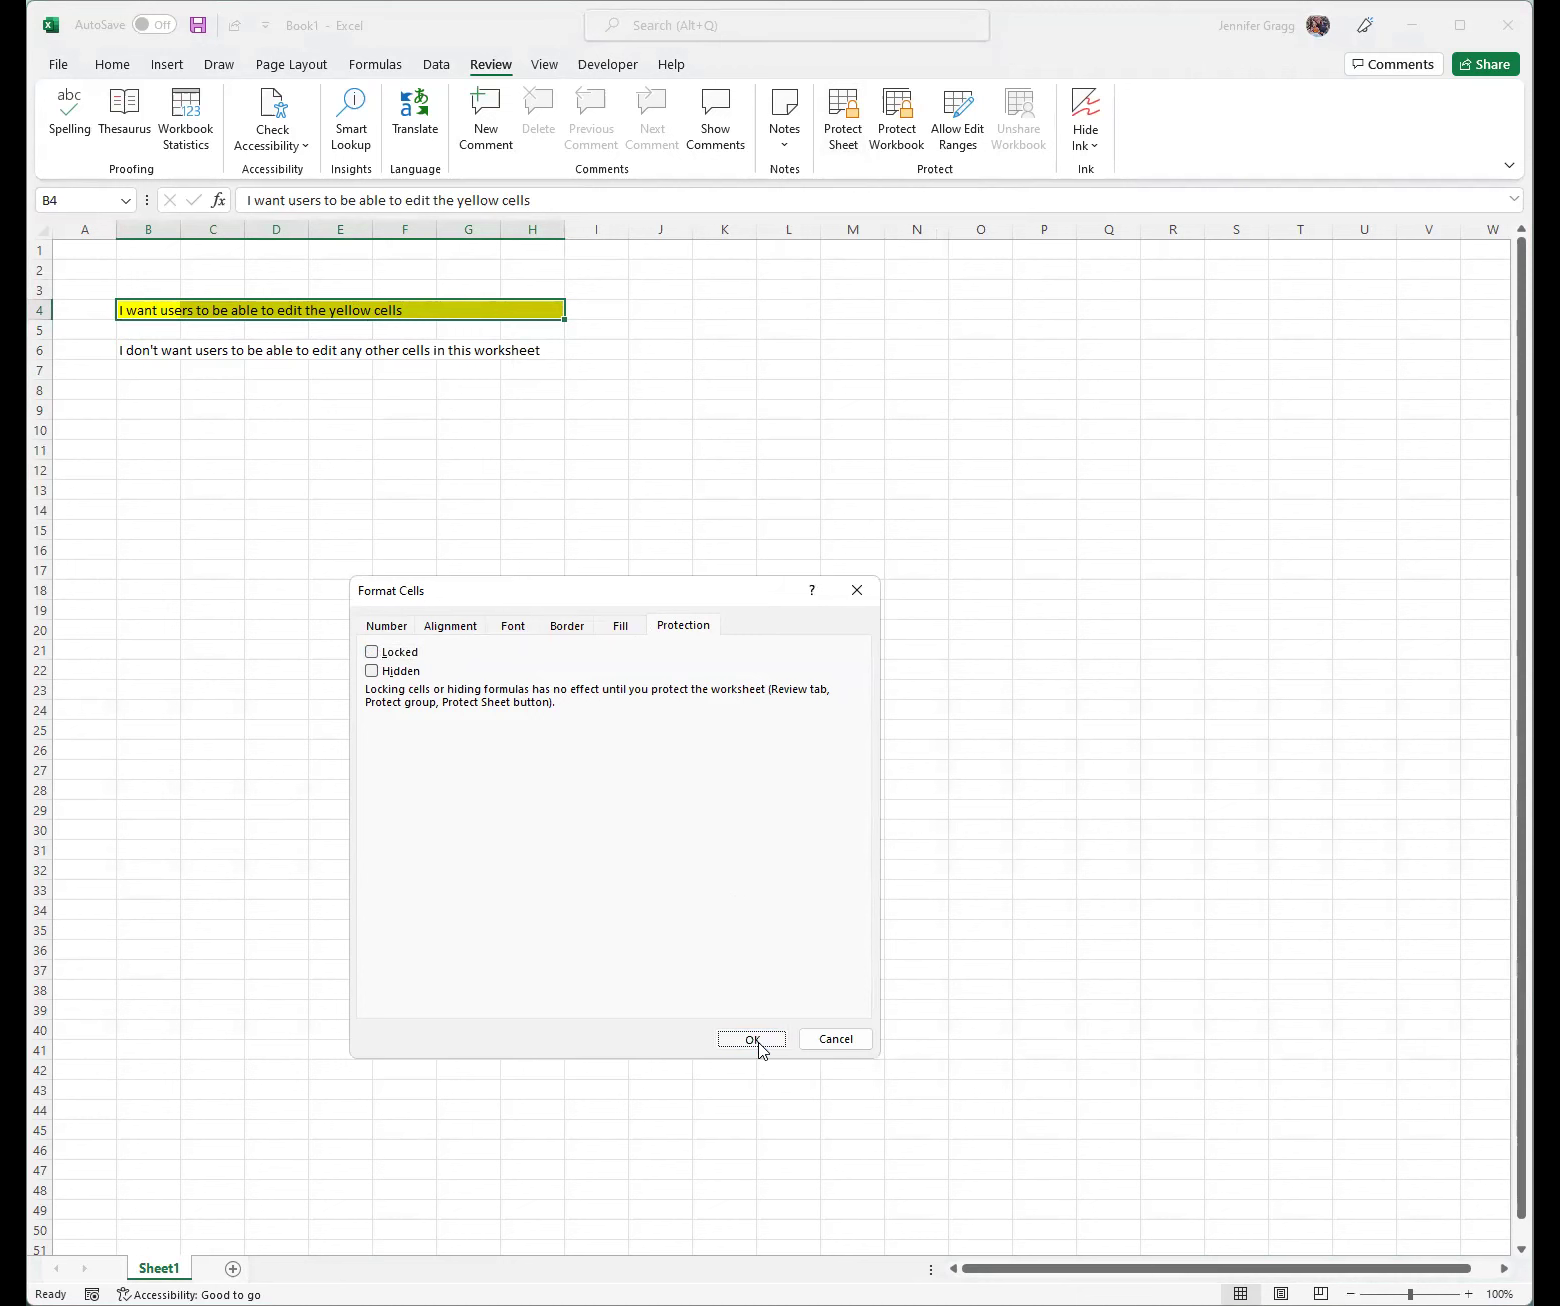
Check the protection settings of cell B8 outside the yellow range without changing them.
{"action": "left_click", "coordinate": [165, 383]}
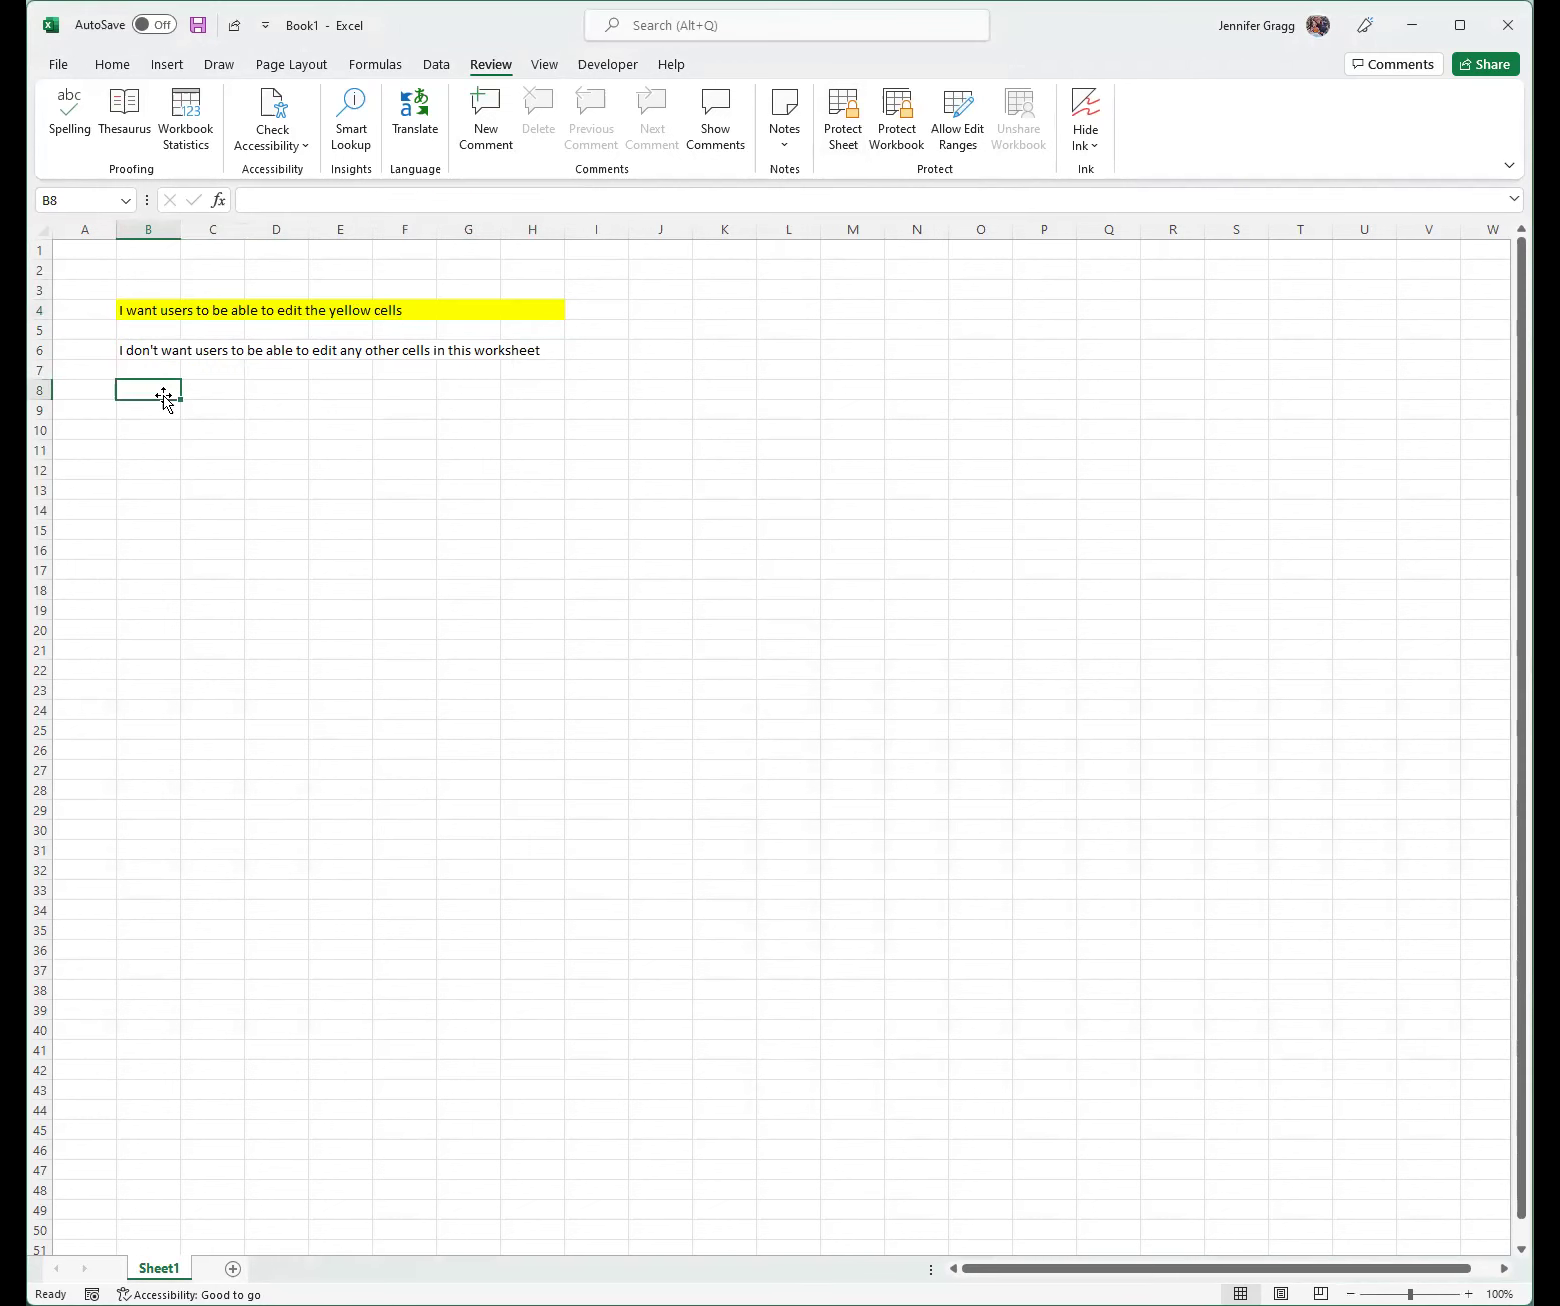
{"action": "right_click", "coordinate": [155, 386]}
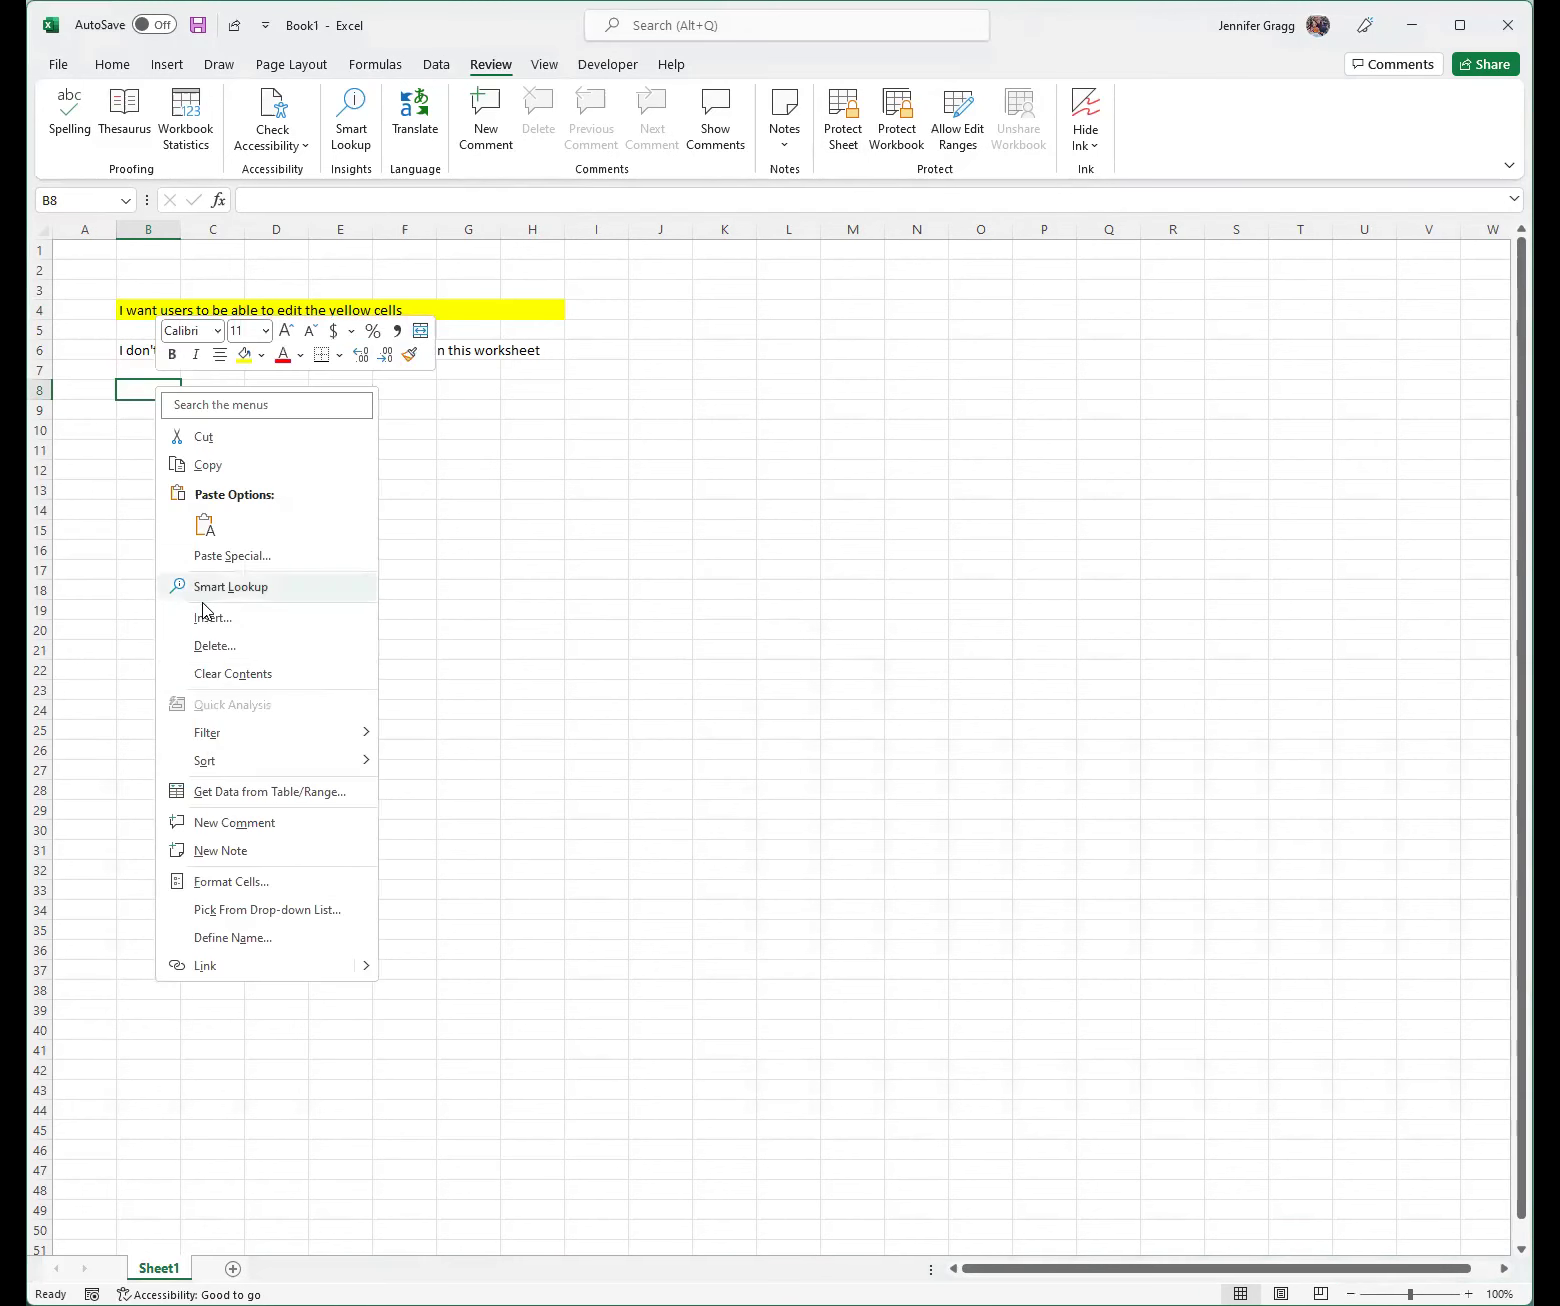
{"action": "left_click", "coordinate": [238, 893]}
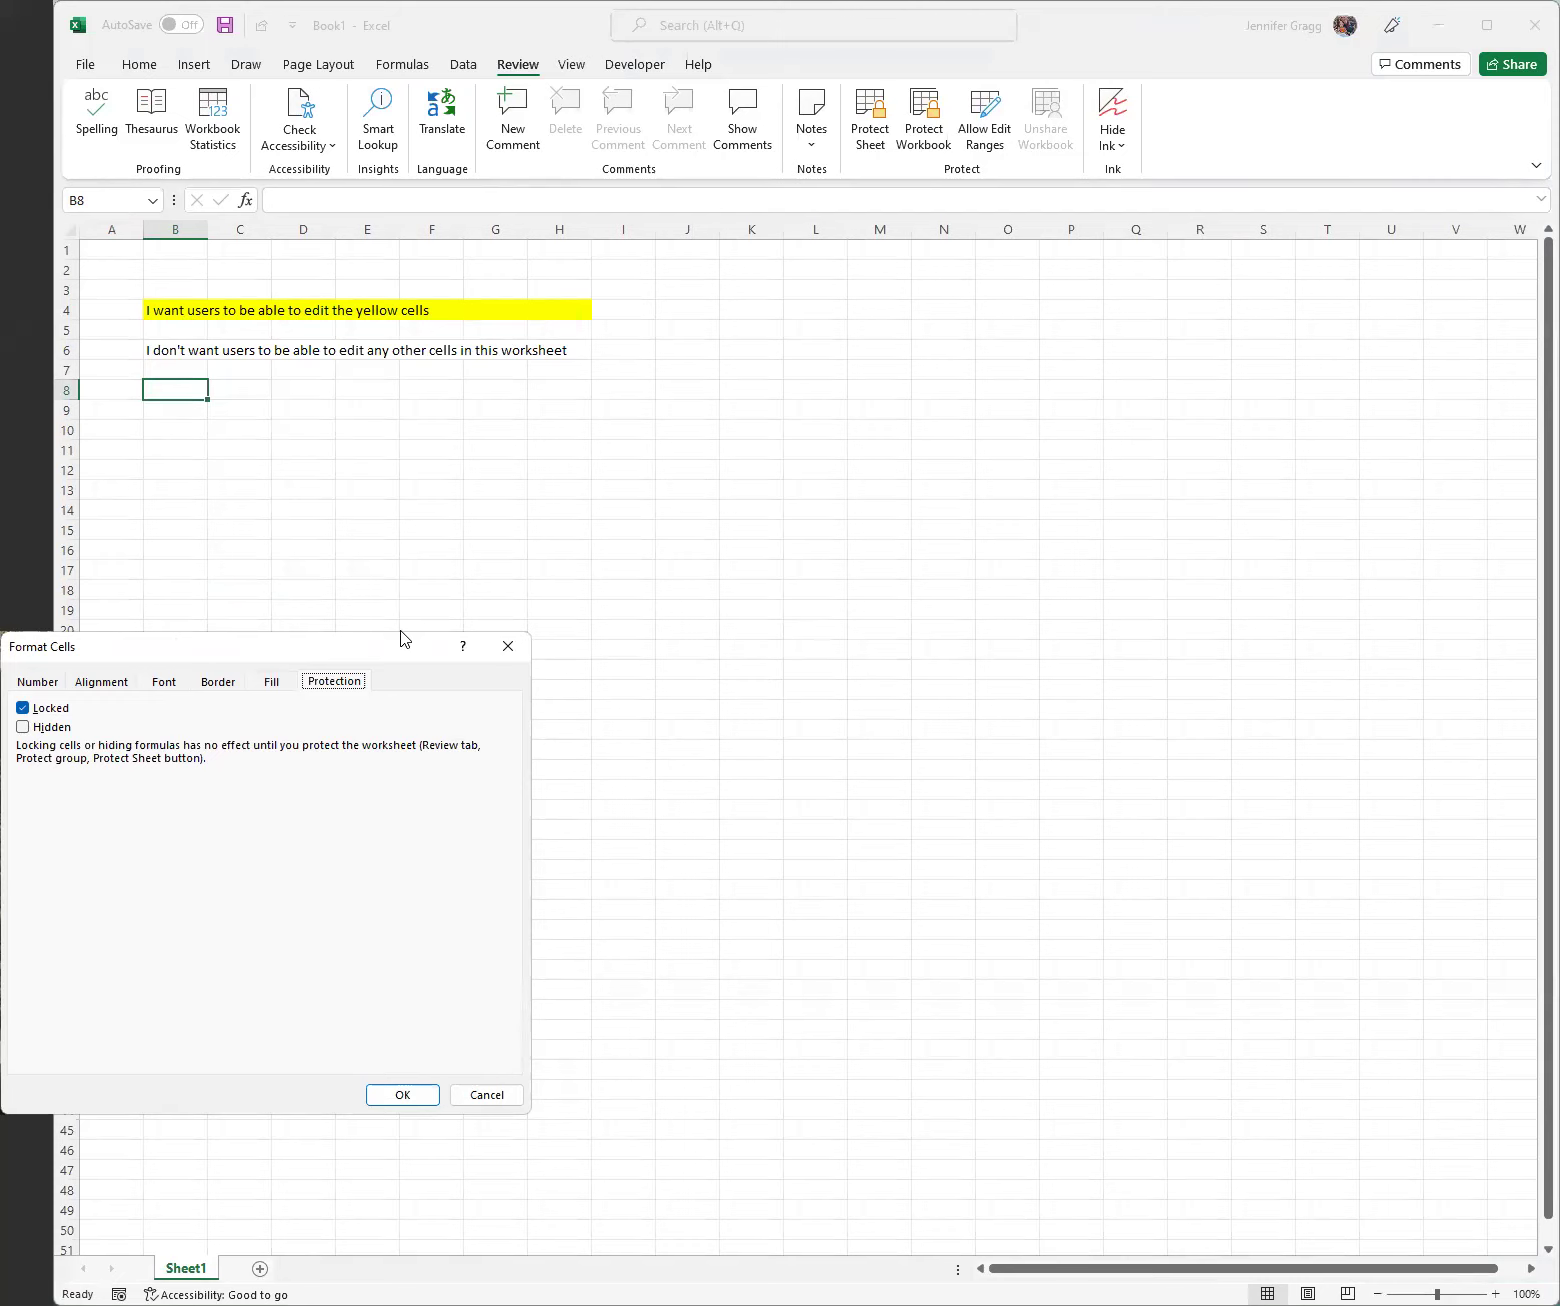
{"action": "left_click_drag", "start_coordinate": [405, 640], "coordinate": [629, 631]}
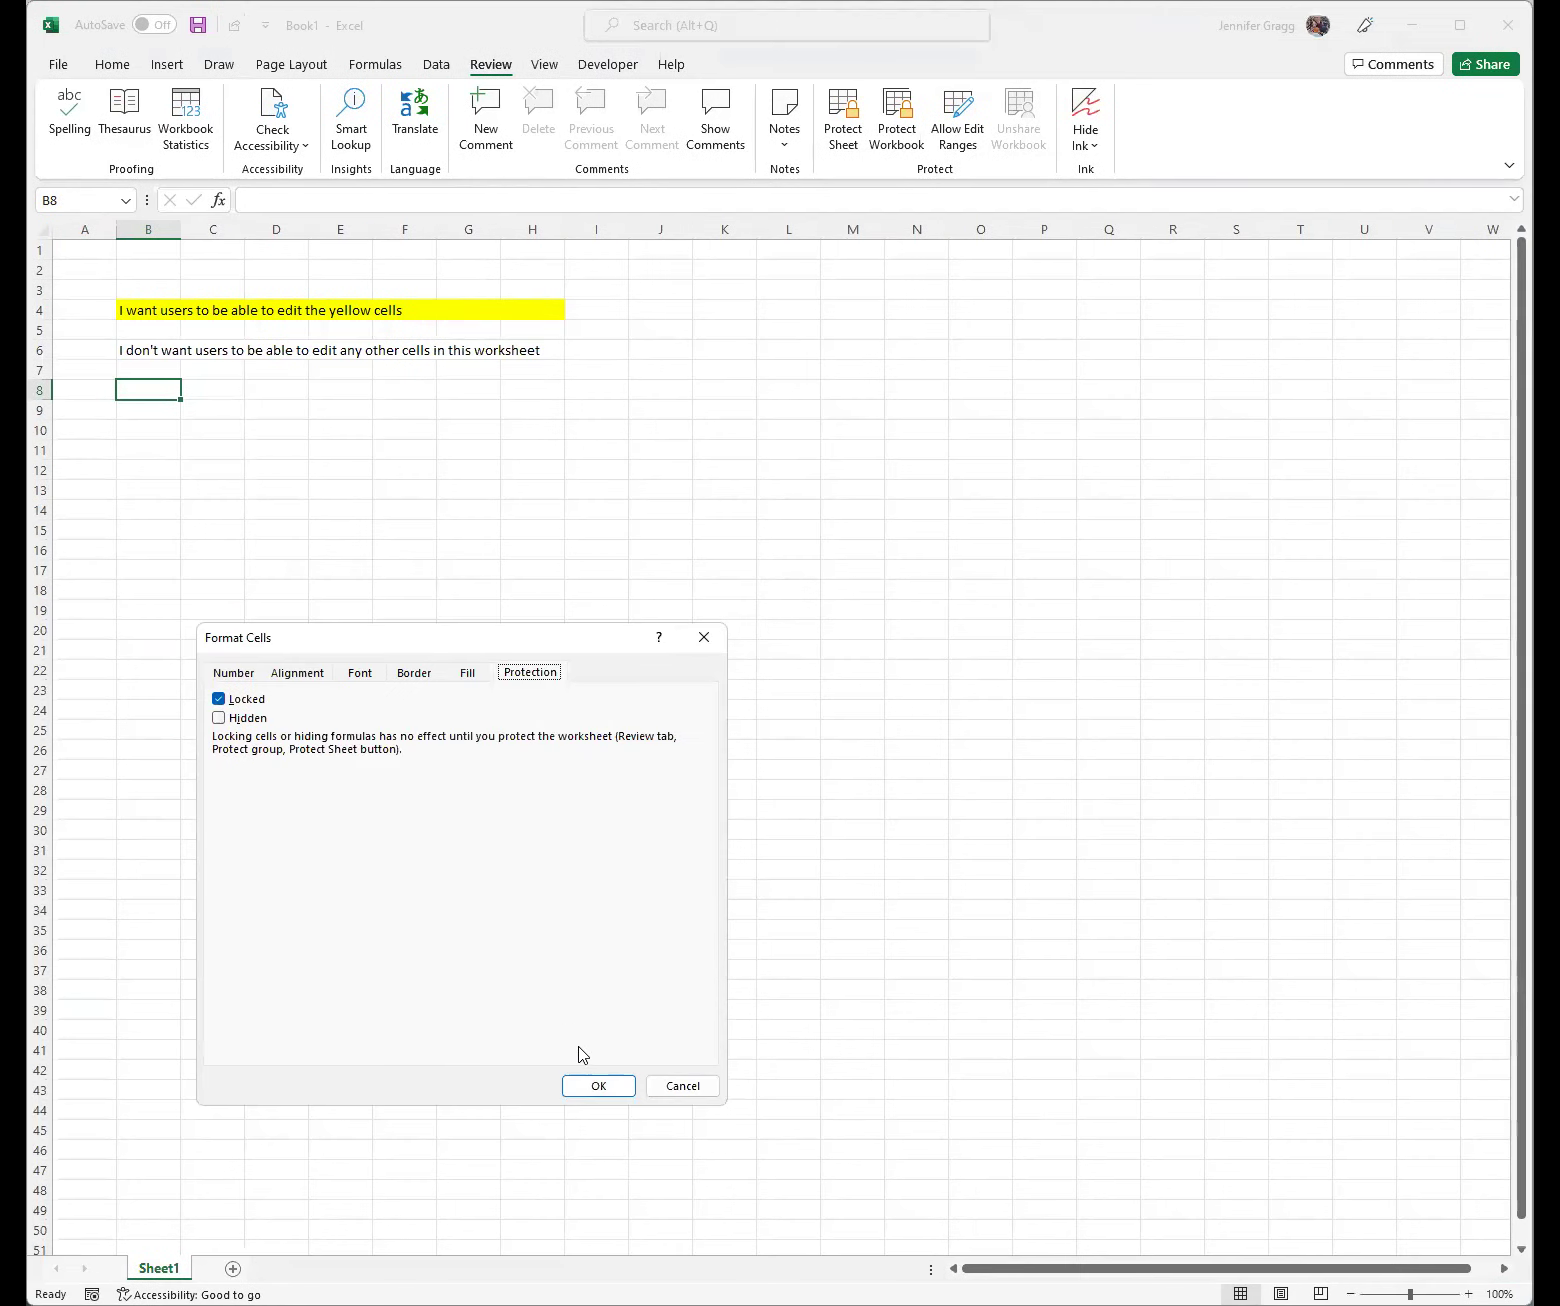
{"action": "left_click", "coordinate": [684, 1088]}
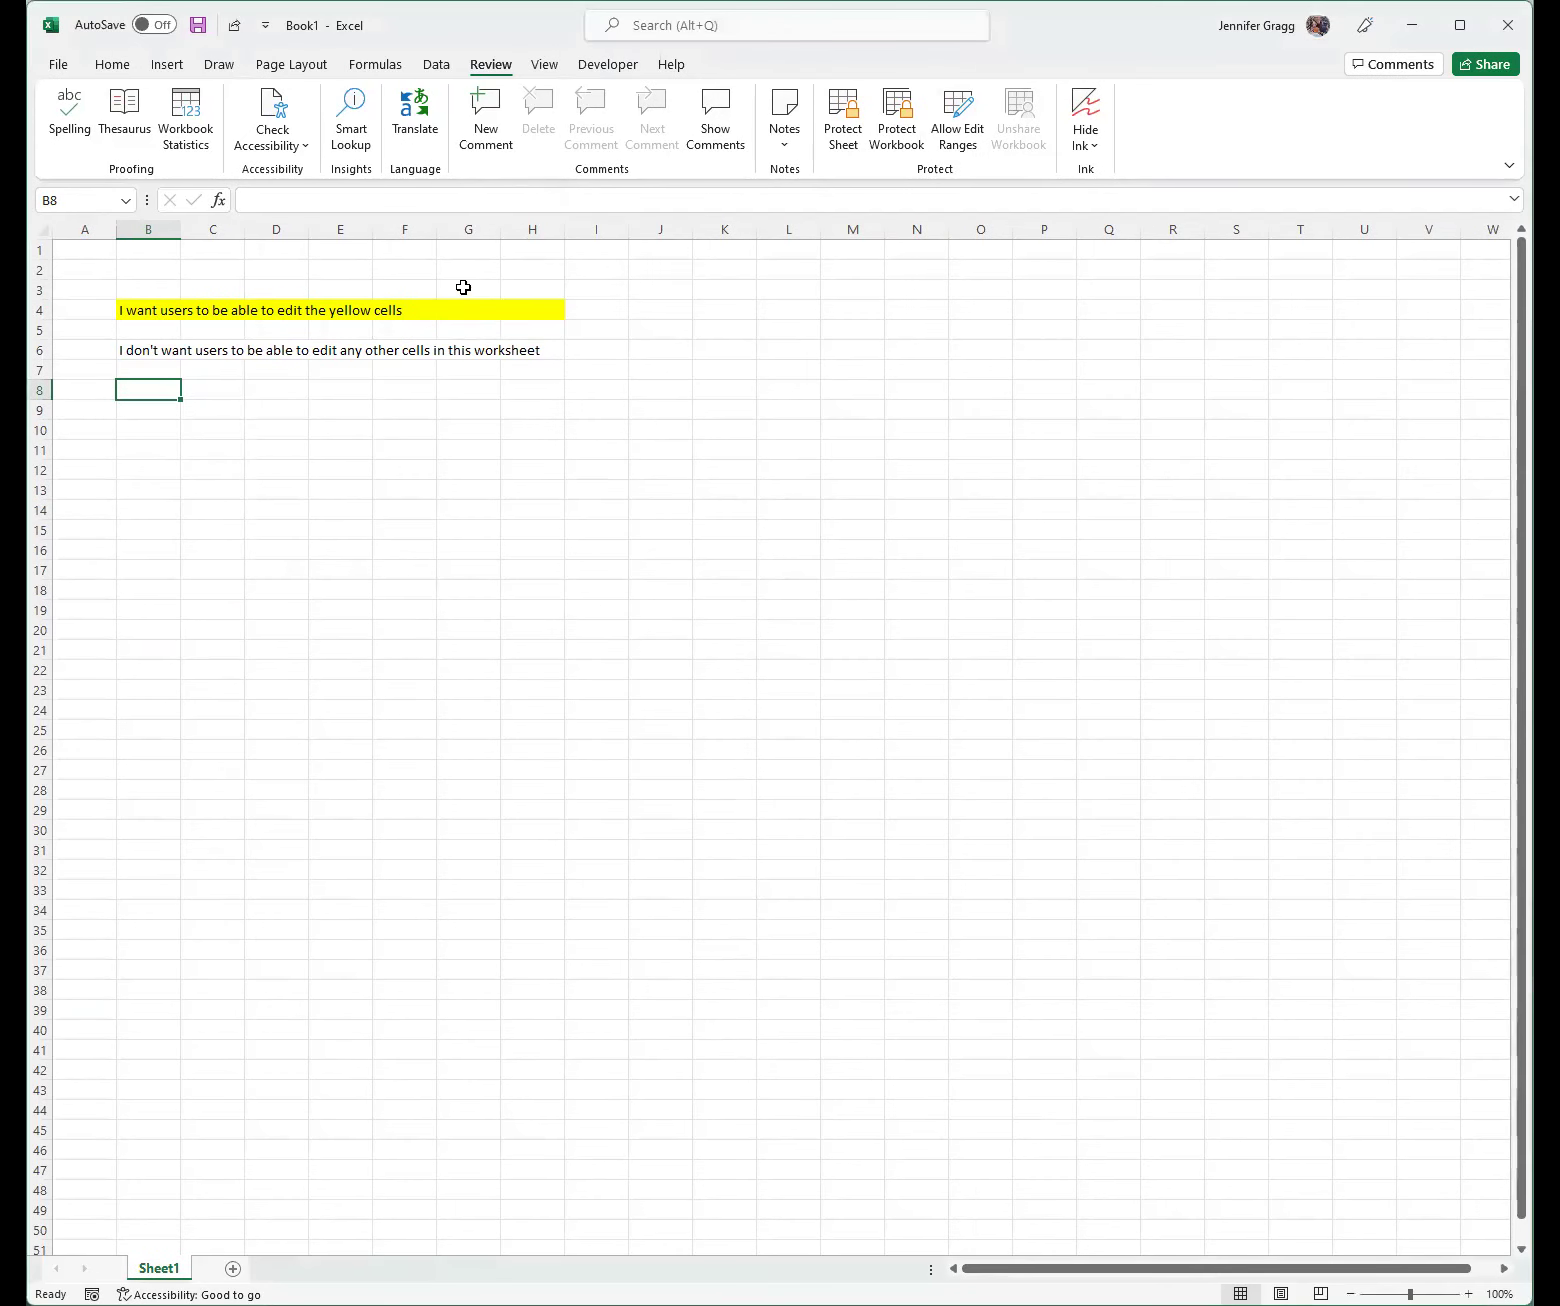
Protect the sheet without a password, allowing users only to select locked and unlocked cells.
{"action": "left_click", "coordinate": [841, 113]}
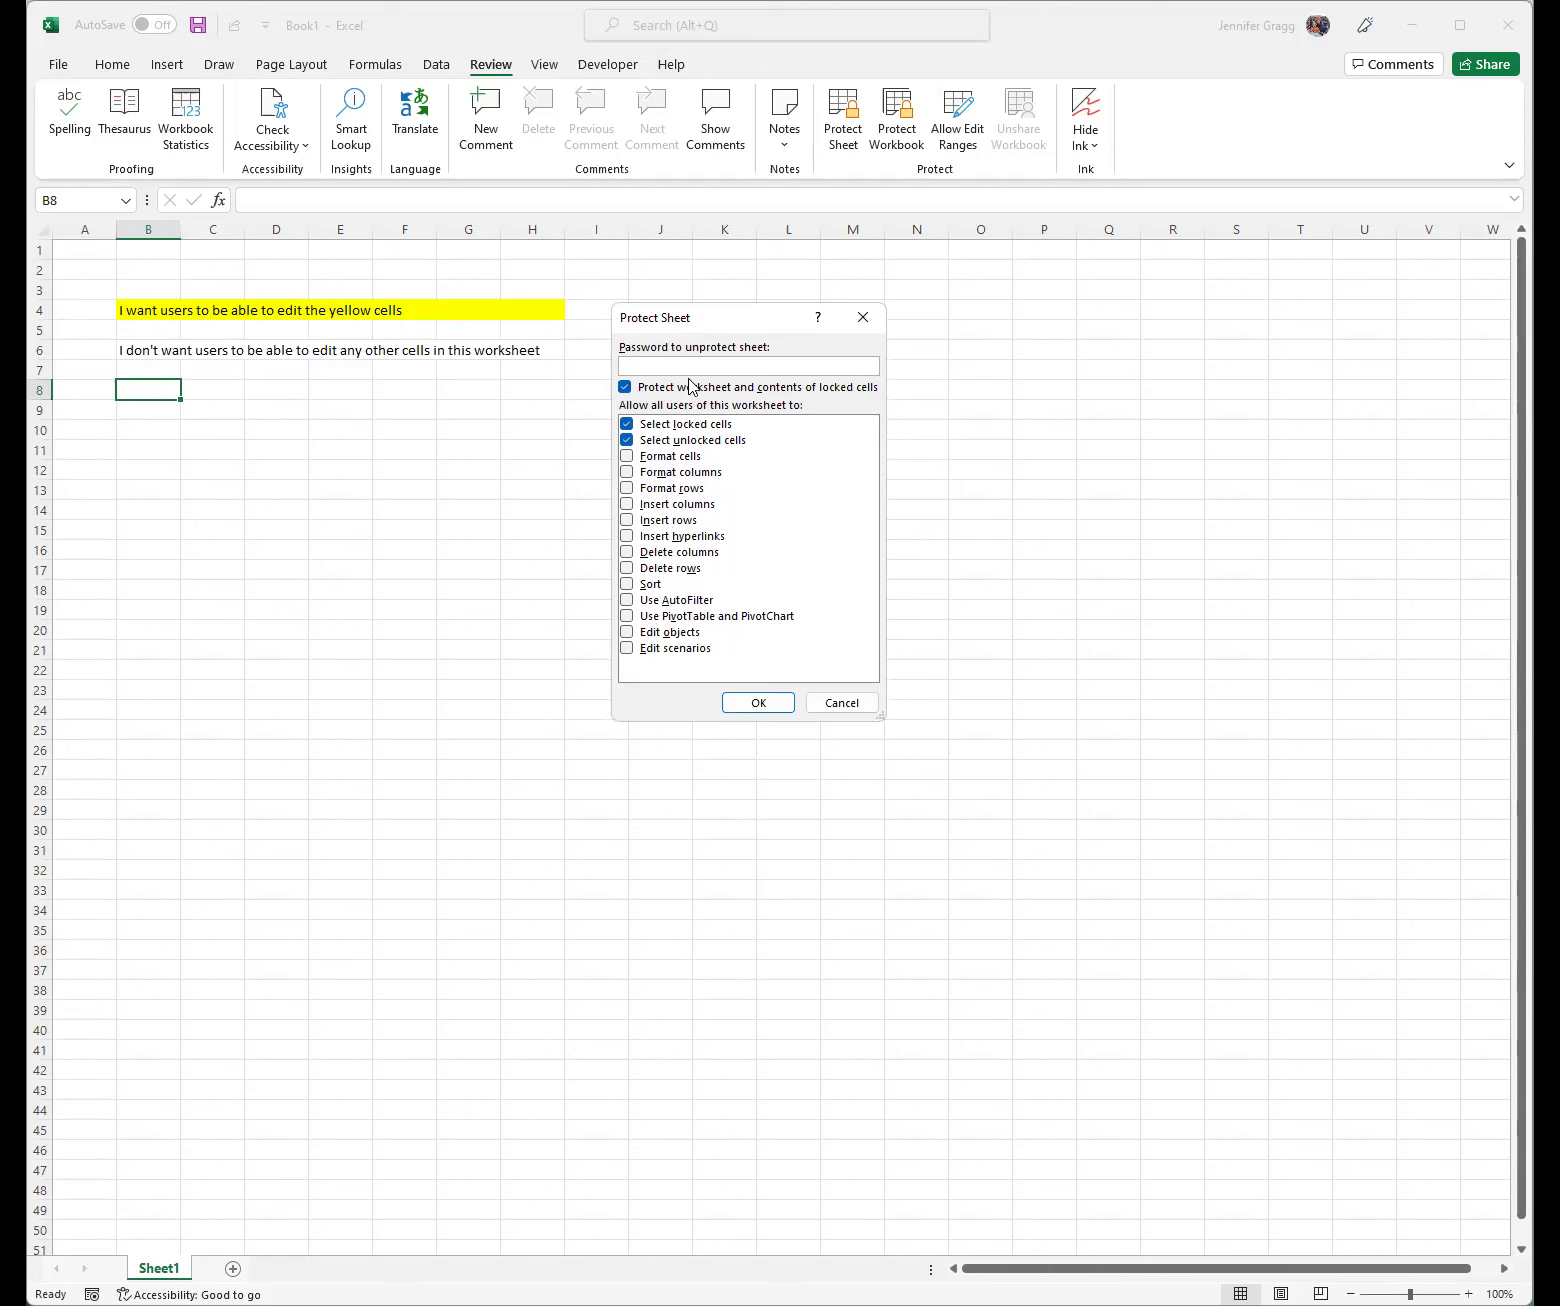
{"action": "left_click", "coordinate": [760, 704]}
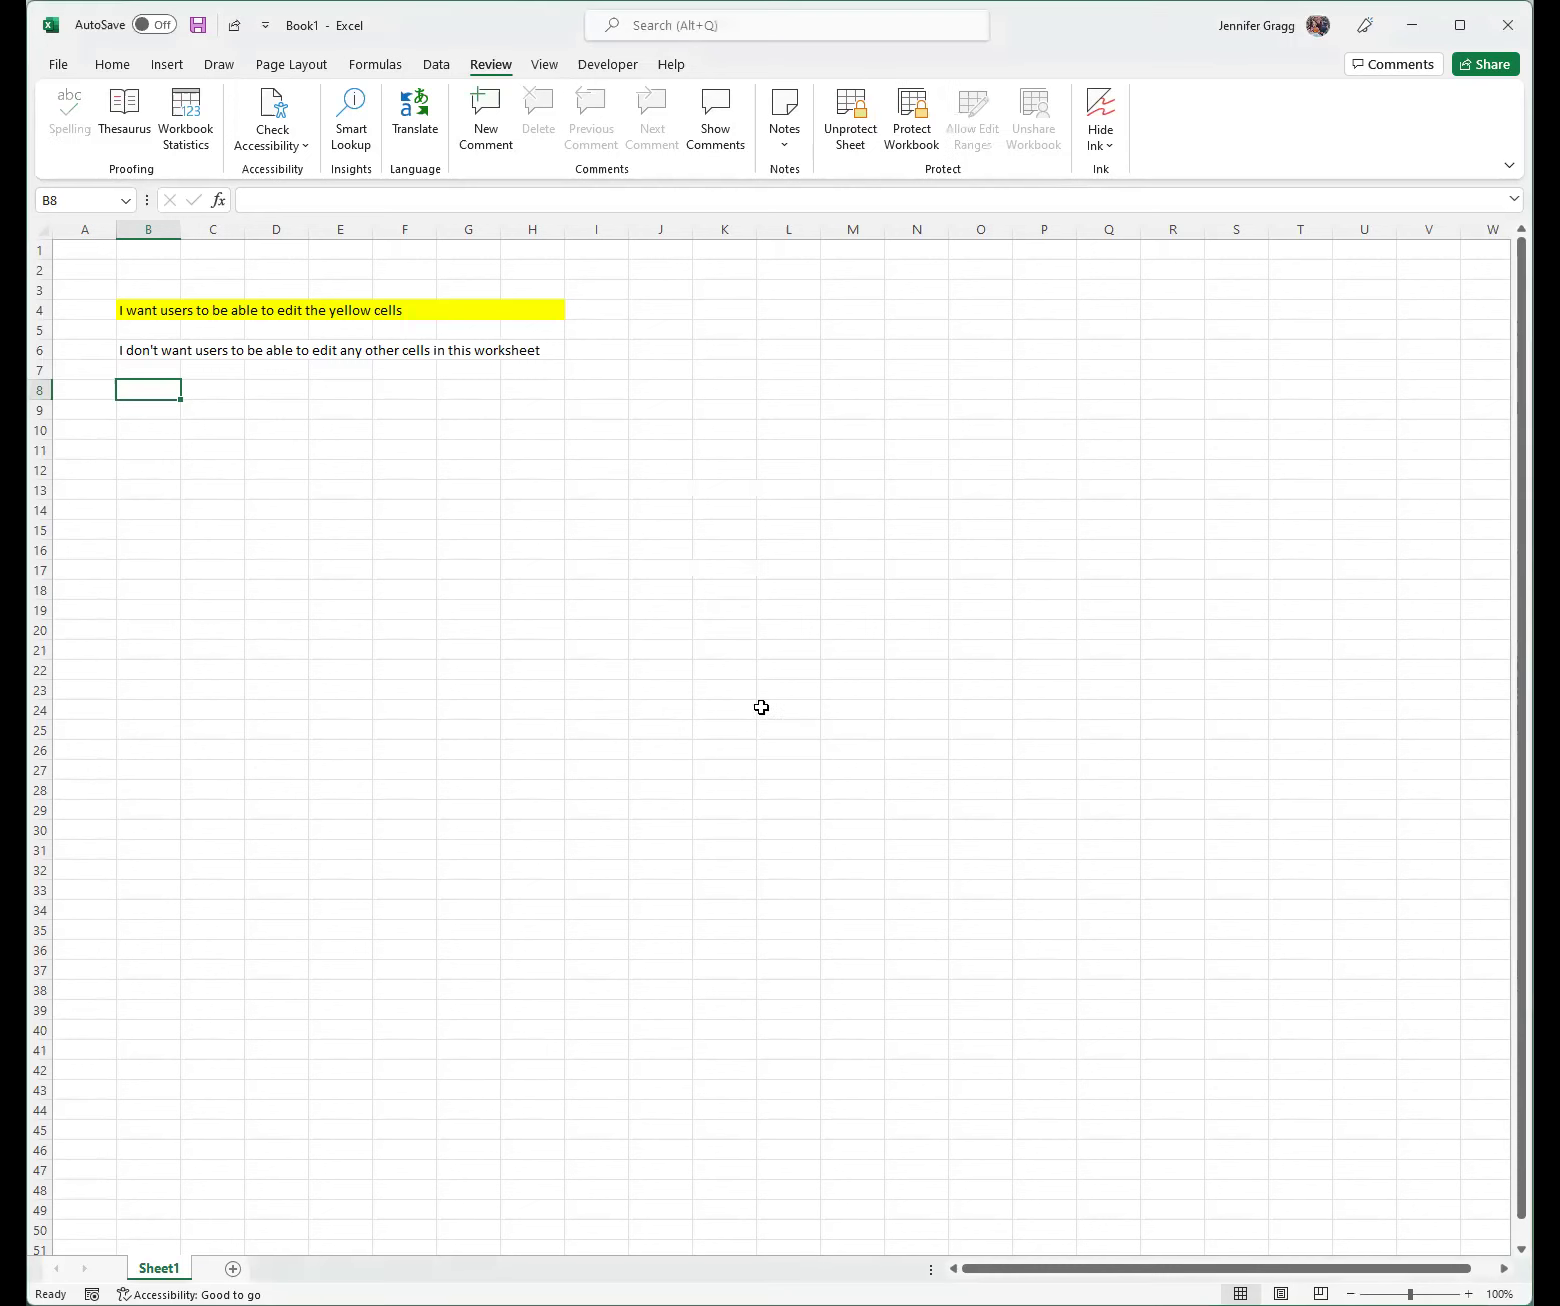
Test editing the unlocked range by entering "k" in each yellow cell from B4 to H4.
{"action": "left_click", "coordinate": [150, 311]}
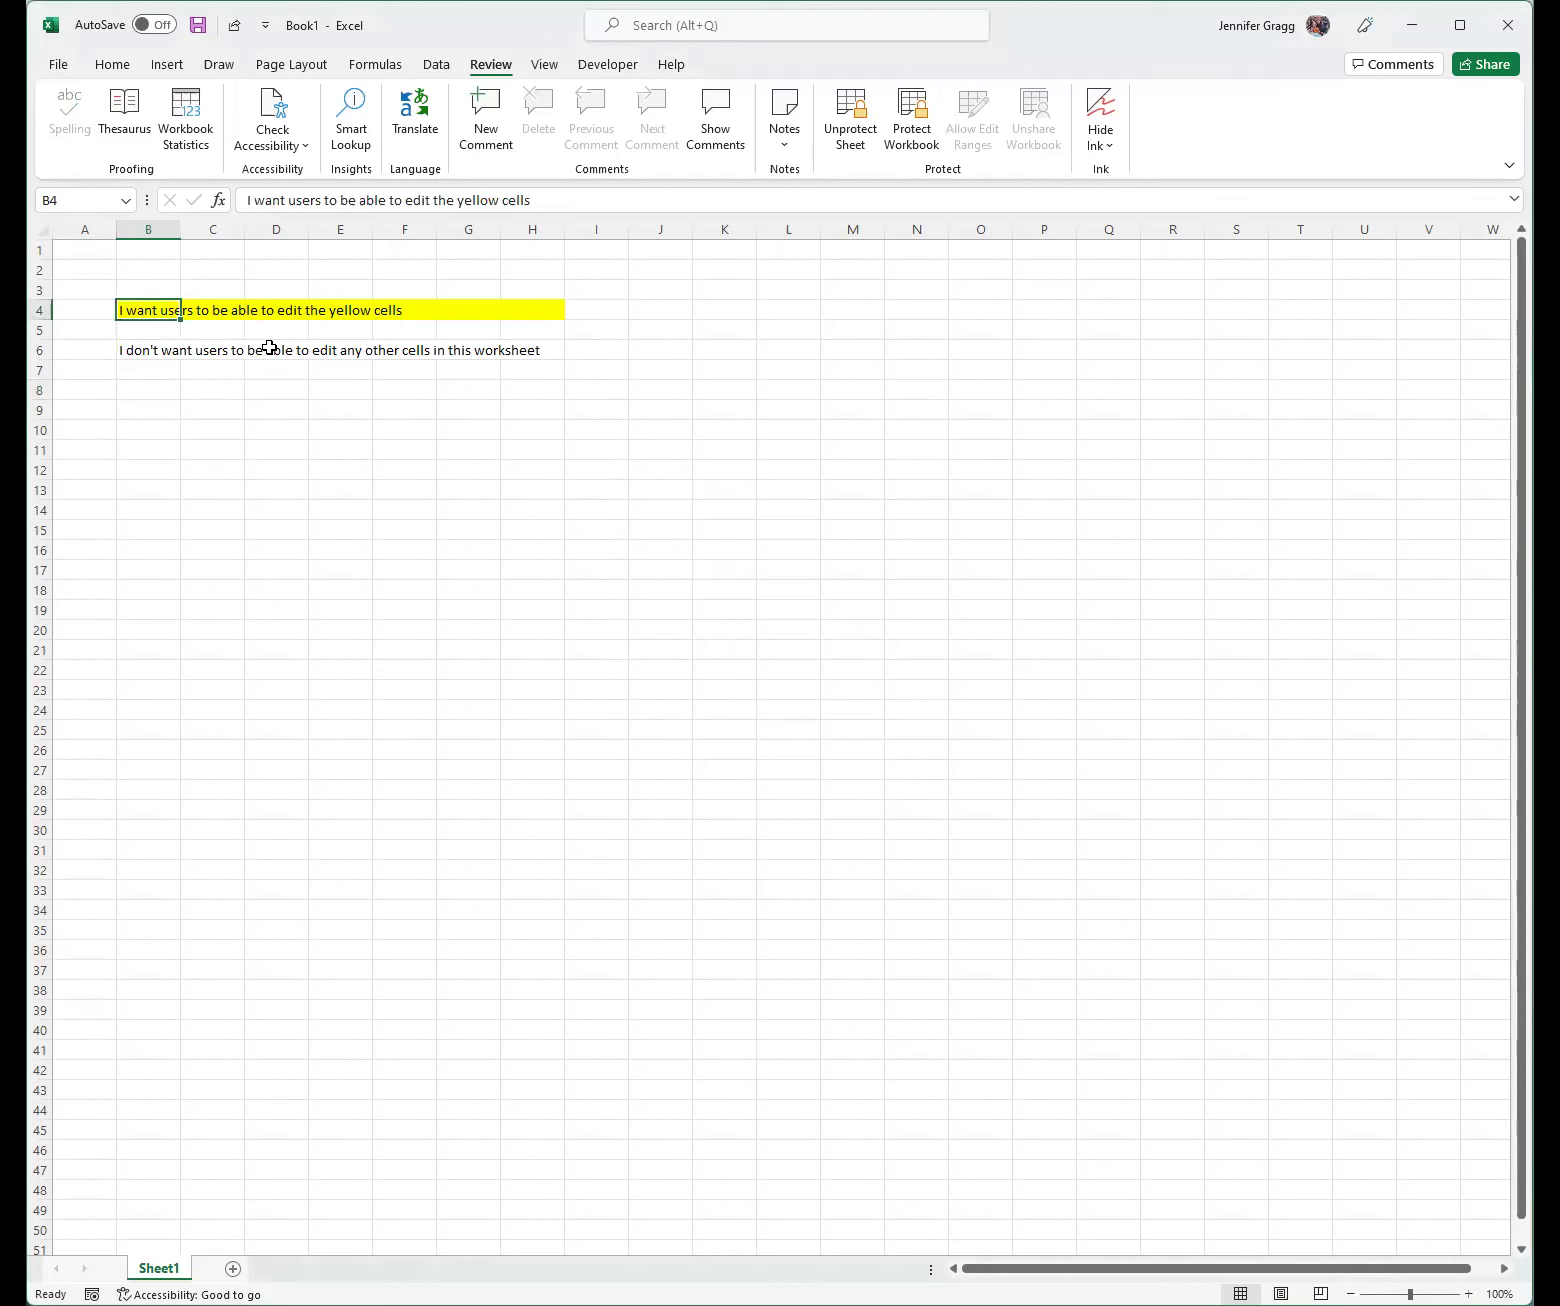
{"action": "type", "text": "k"}
{"action": "key", "text": "Tab"}
{"action": "type", "text": "k"}
{"action": "key", "text": "Tab"}
{"action": "type", "text": "k"}
{"action": "key", "text": "Tab"}
{"action": "type", "text": "k"}
{"action": "key", "text": "Tab"}
{"action": "type", "text": "k"}
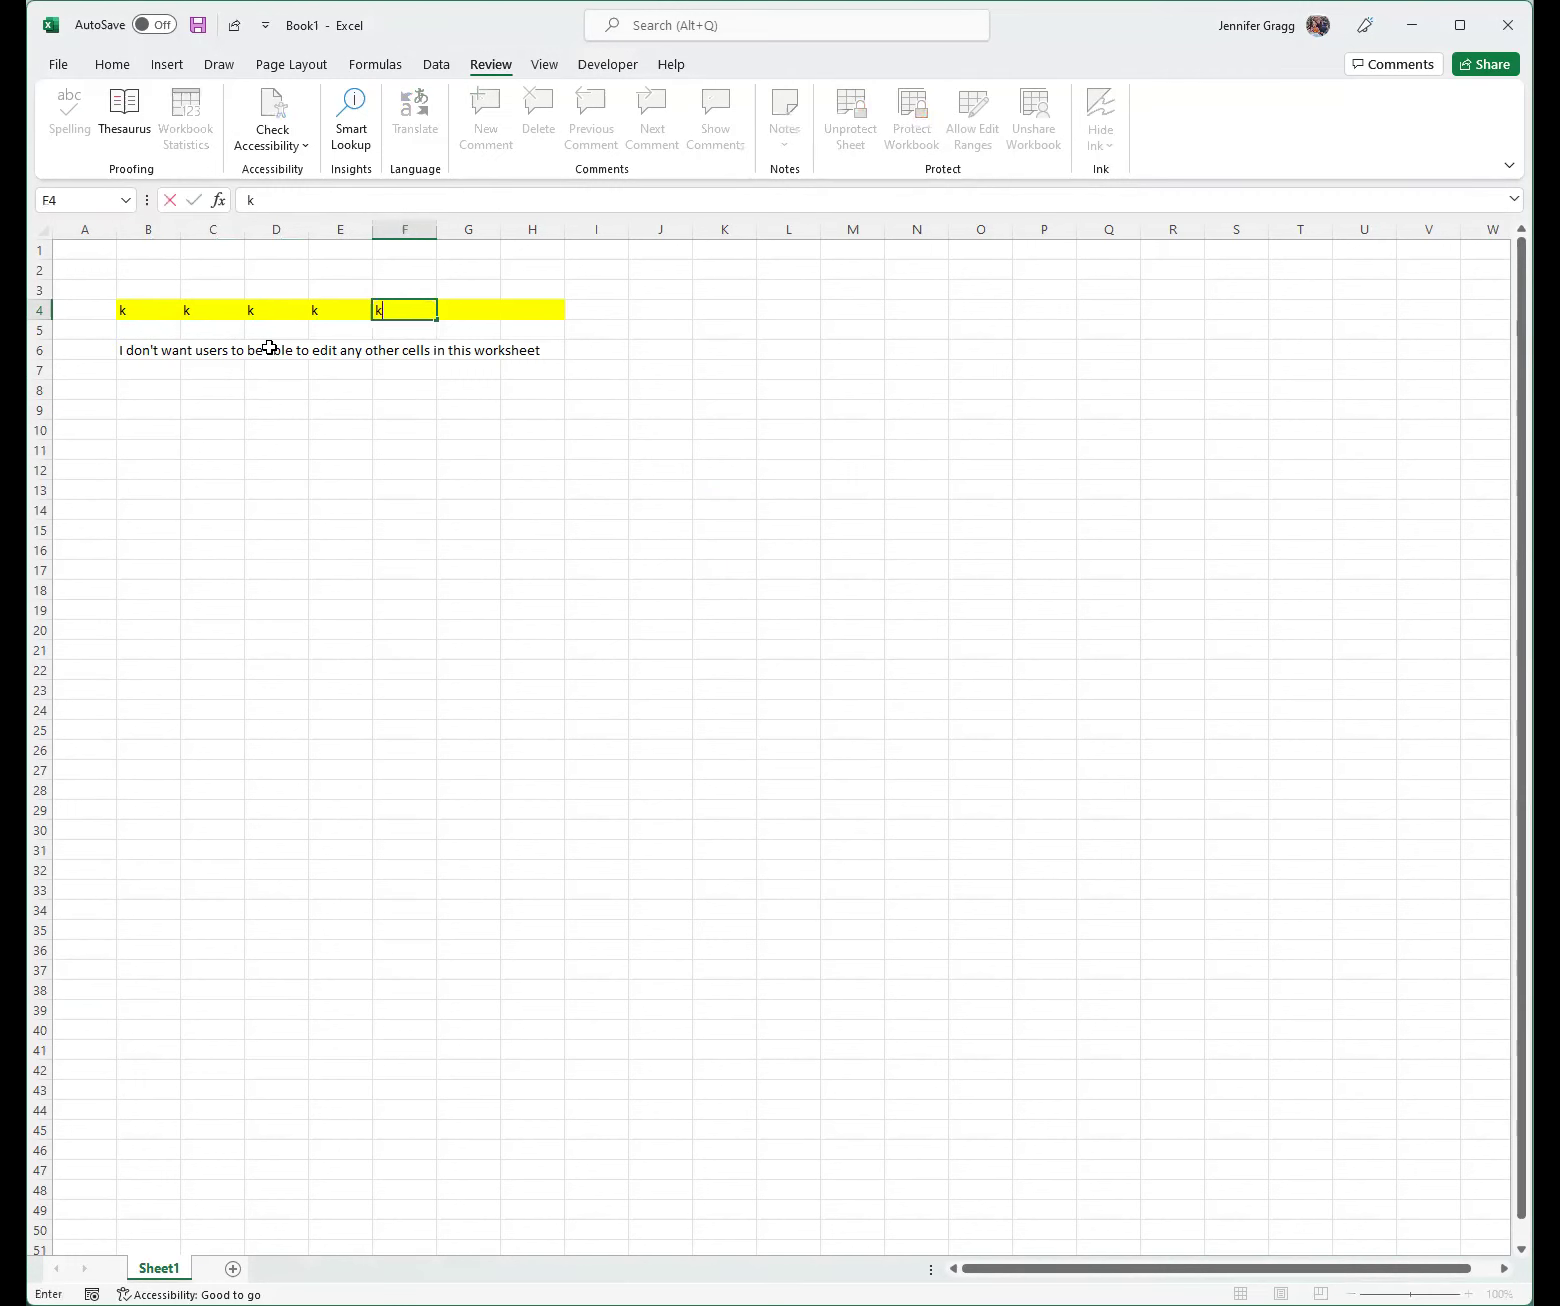
{"action": "key", "text": "Tab"}
{"action": "type", "text": "k"}
{"action": "key", "text": "Tab"}
{"action": "type", "text": "k"}
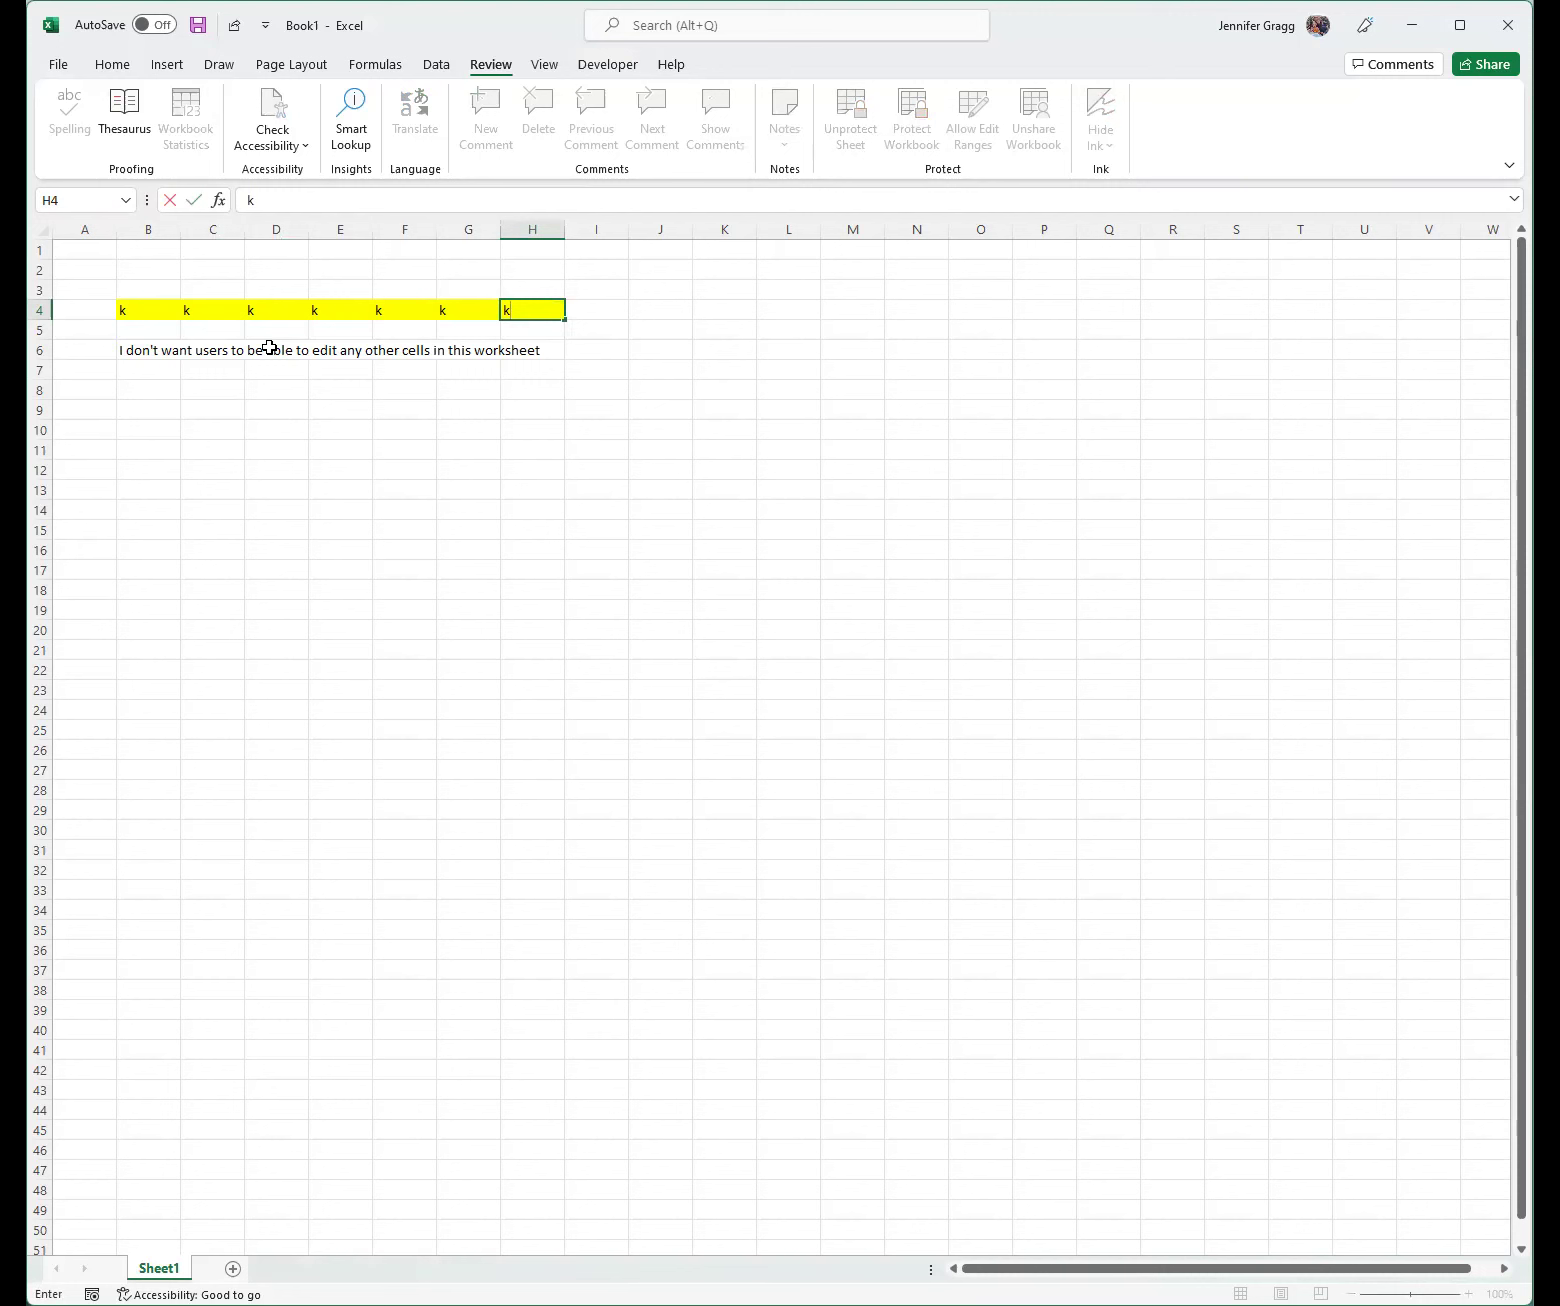
{"action": "key", "text": "Tab"}
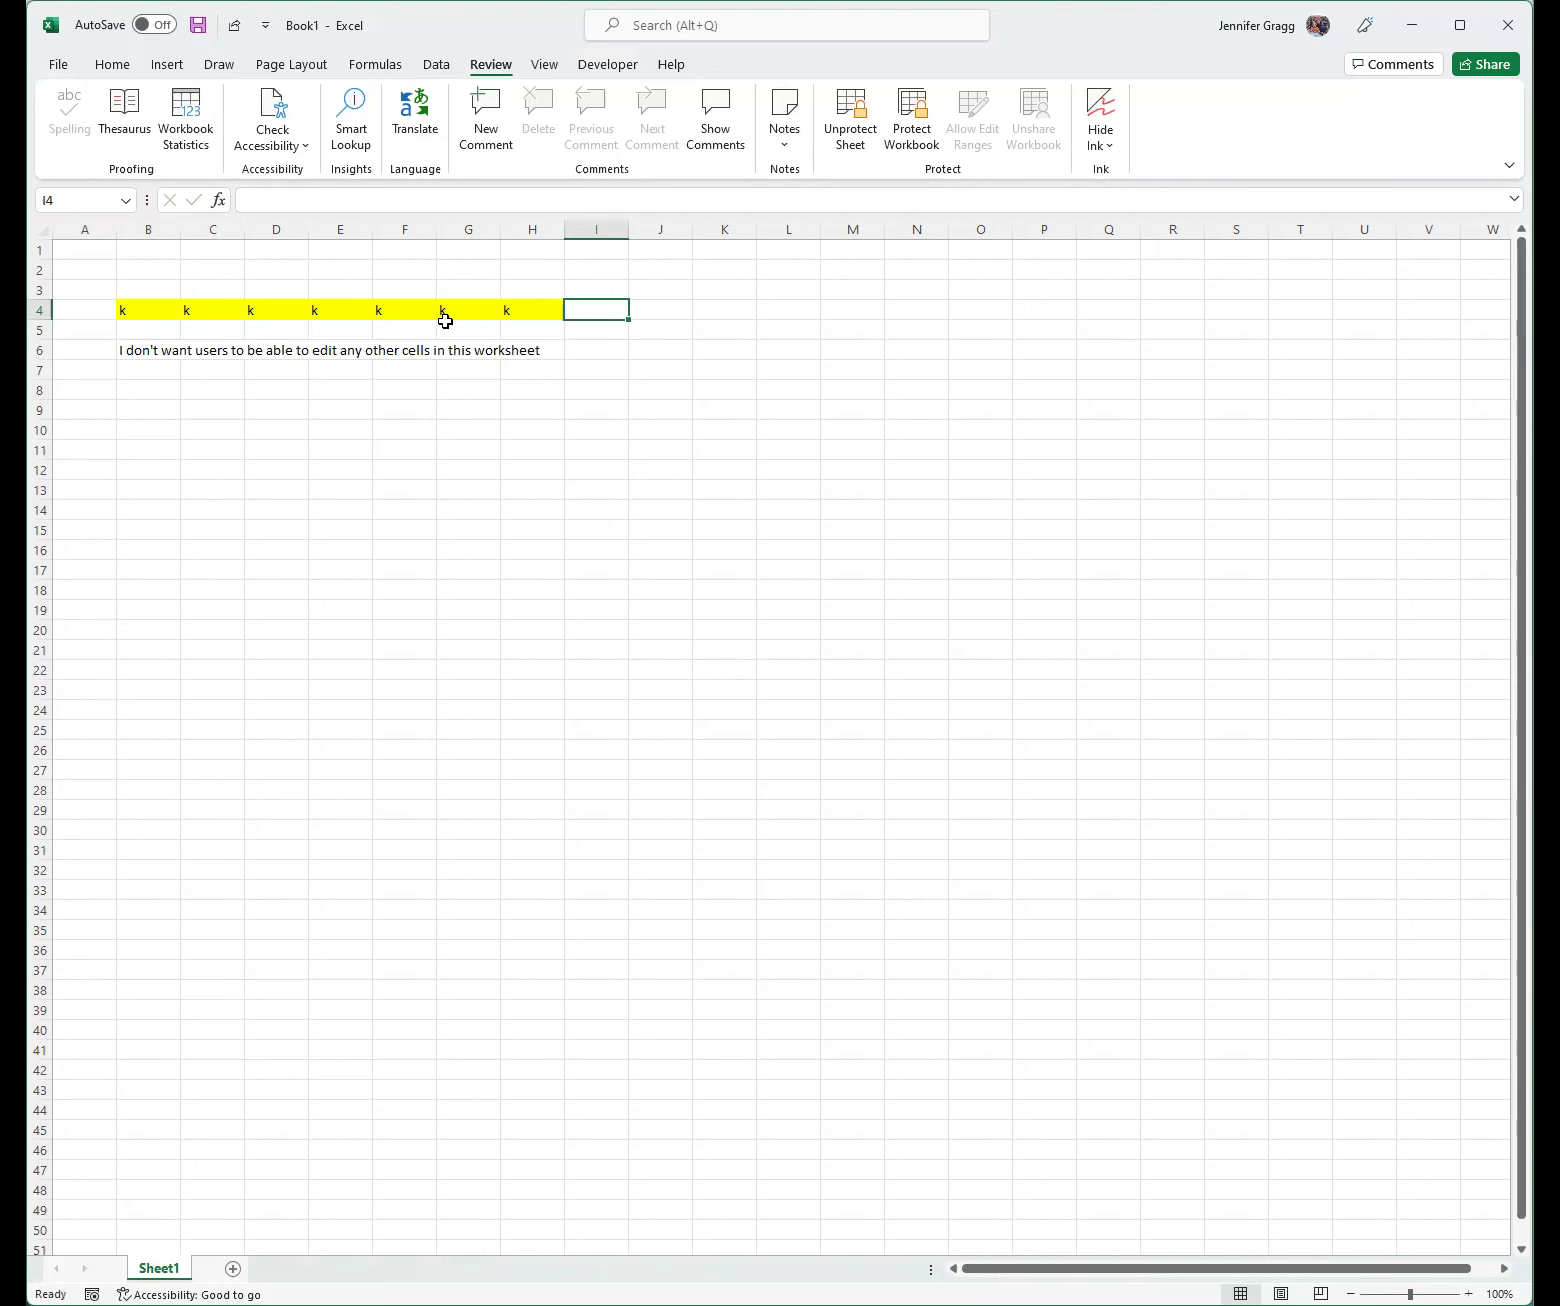
Try to edit cell I4 just outside the yellow range, and return to cell B4.
{"action": "double_click", "coordinate": [605, 318]}
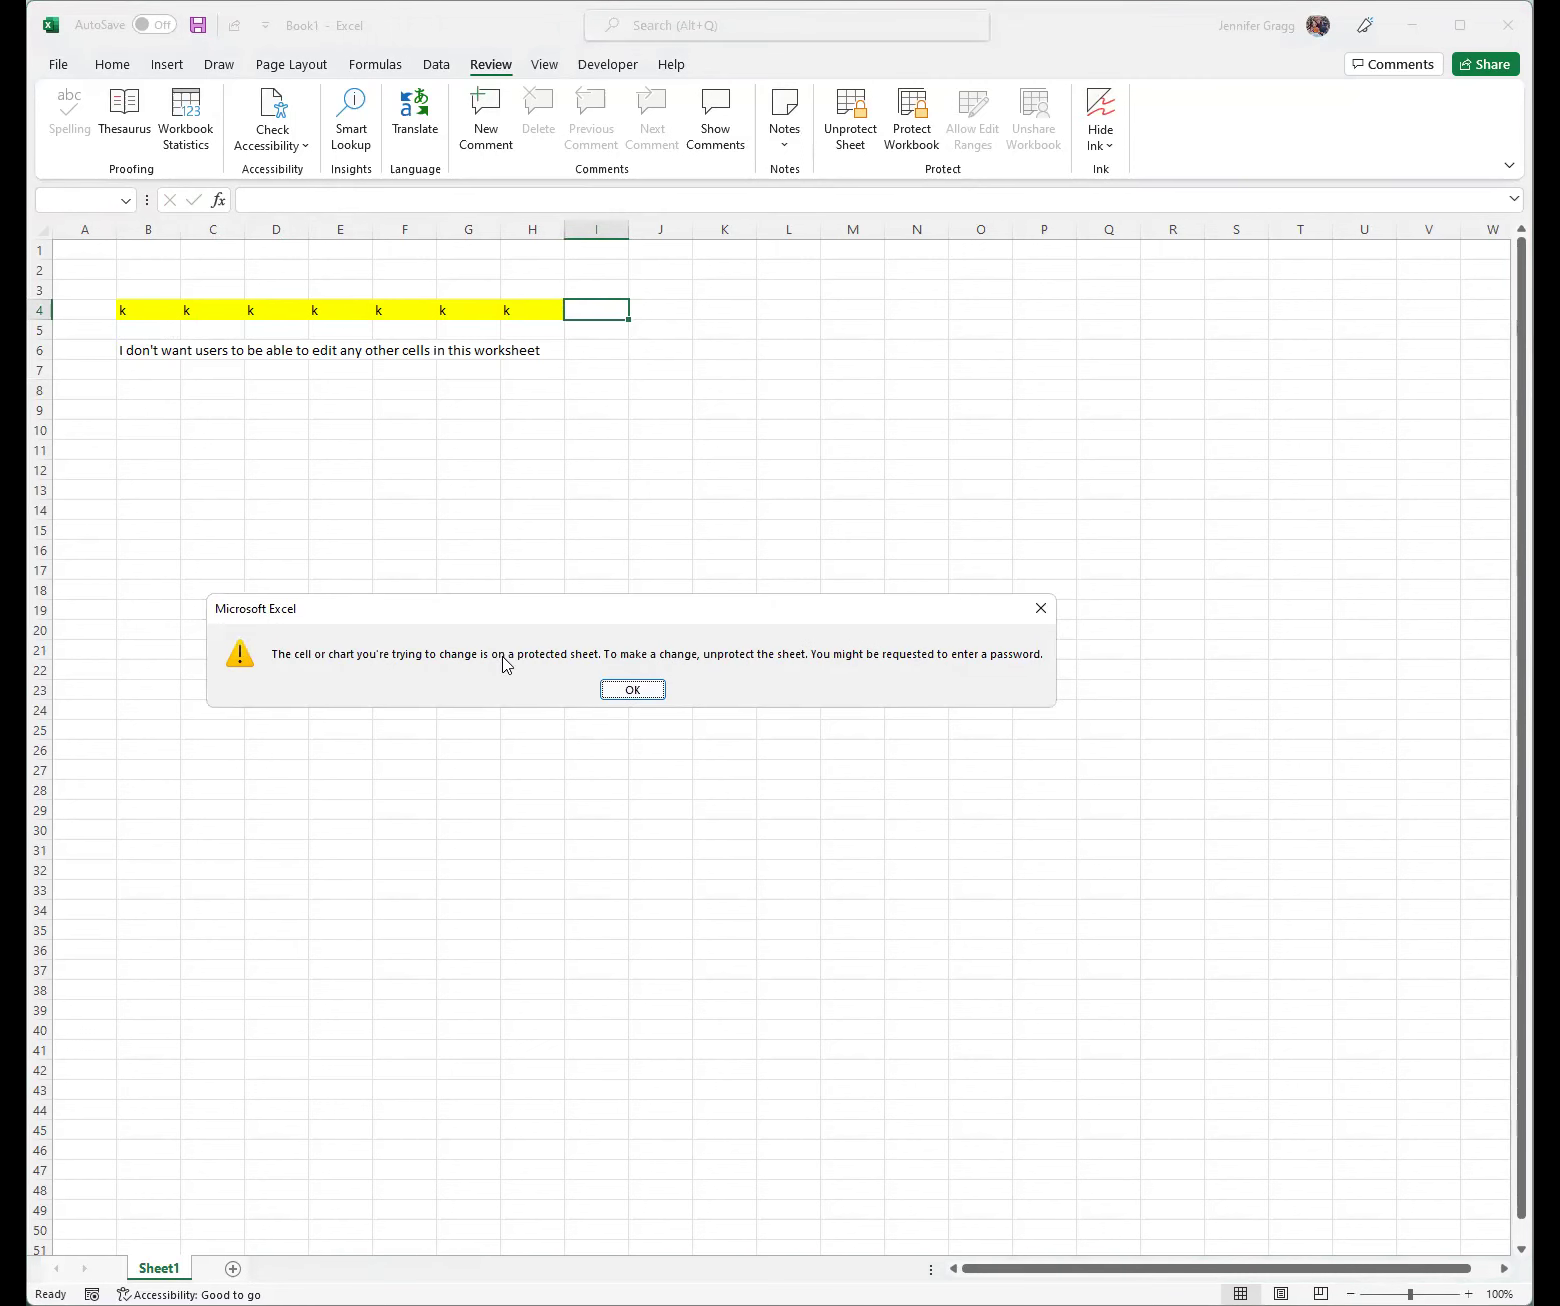
{"action": "left_click", "coordinate": [1029, 611]}
{"action": "left_click", "coordinate": [142, 306]}
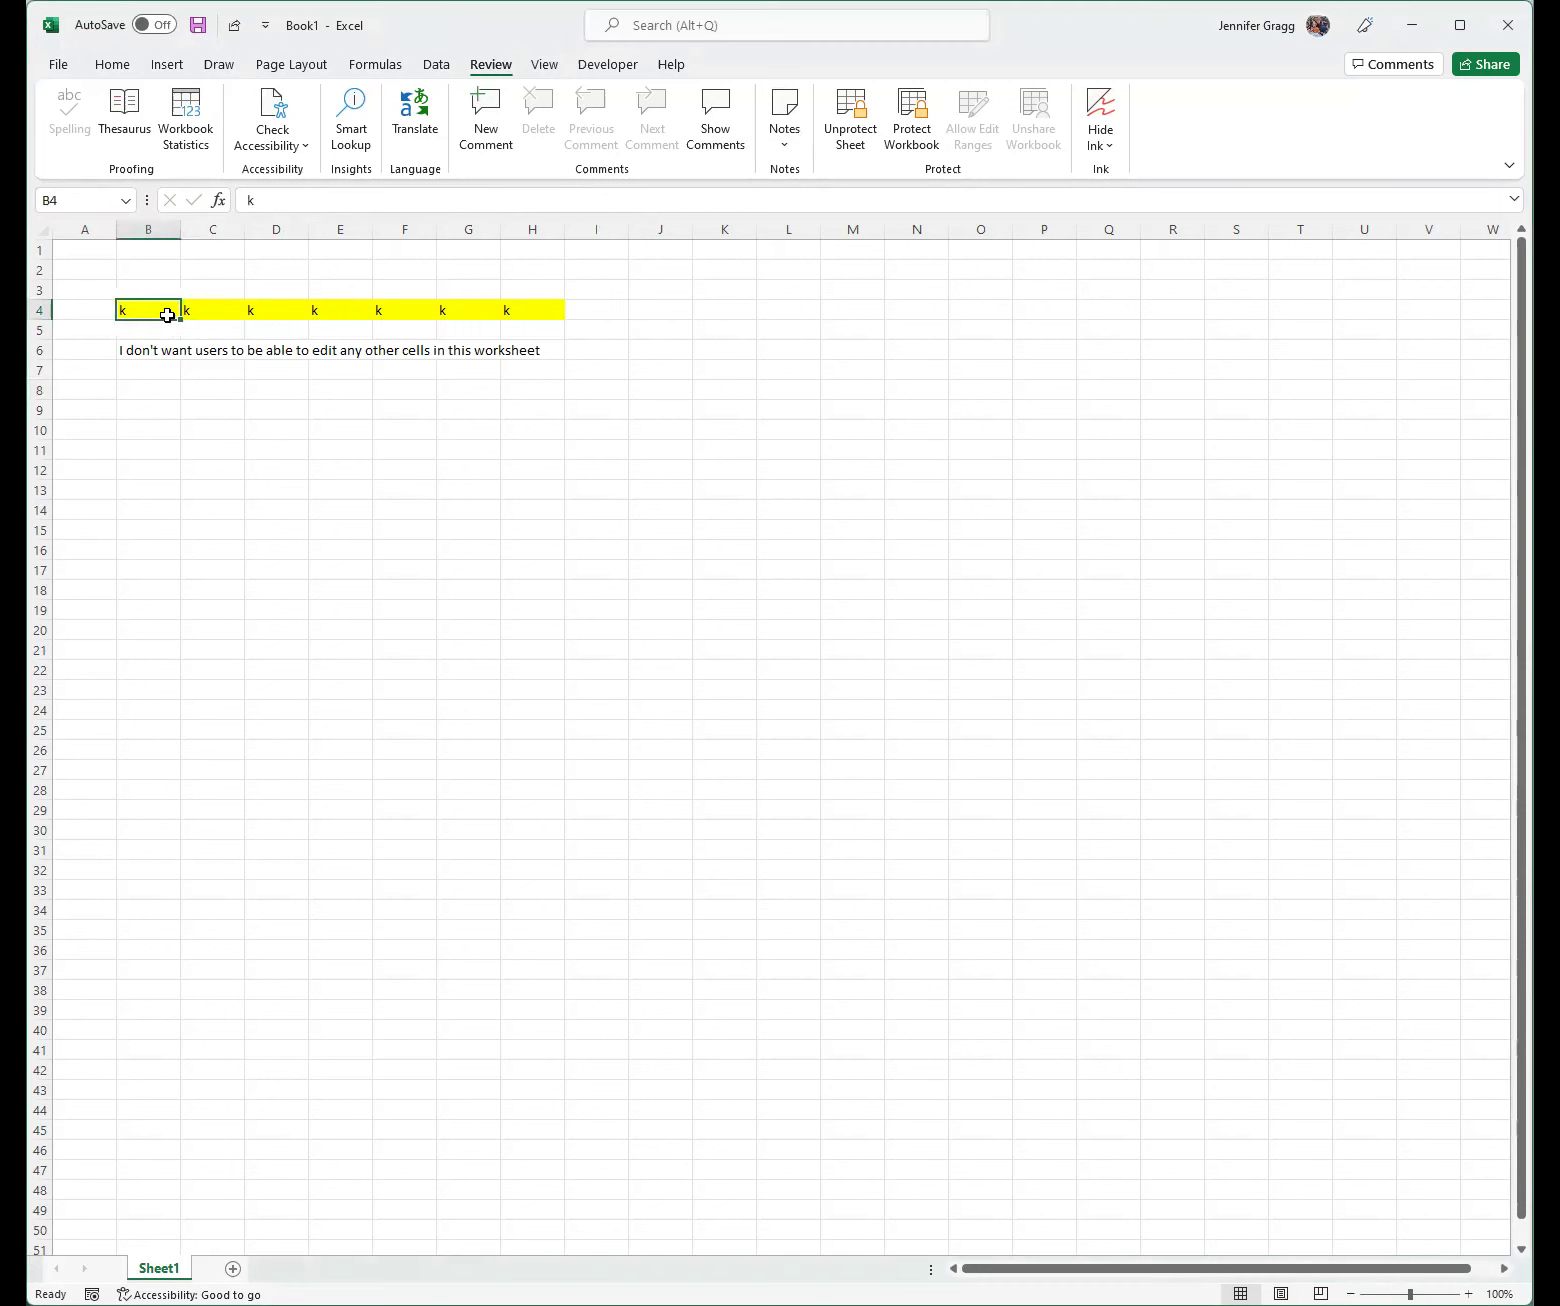
Cycle repeatedly through the unlocked yellow cells B4 to H4 to check the order in which the selection advances on the protected sheet.
{"action": "key", "text": "Tab"}
{"action": "key", "text": "Tab"}
{"action": "key", "text": "Tab"}
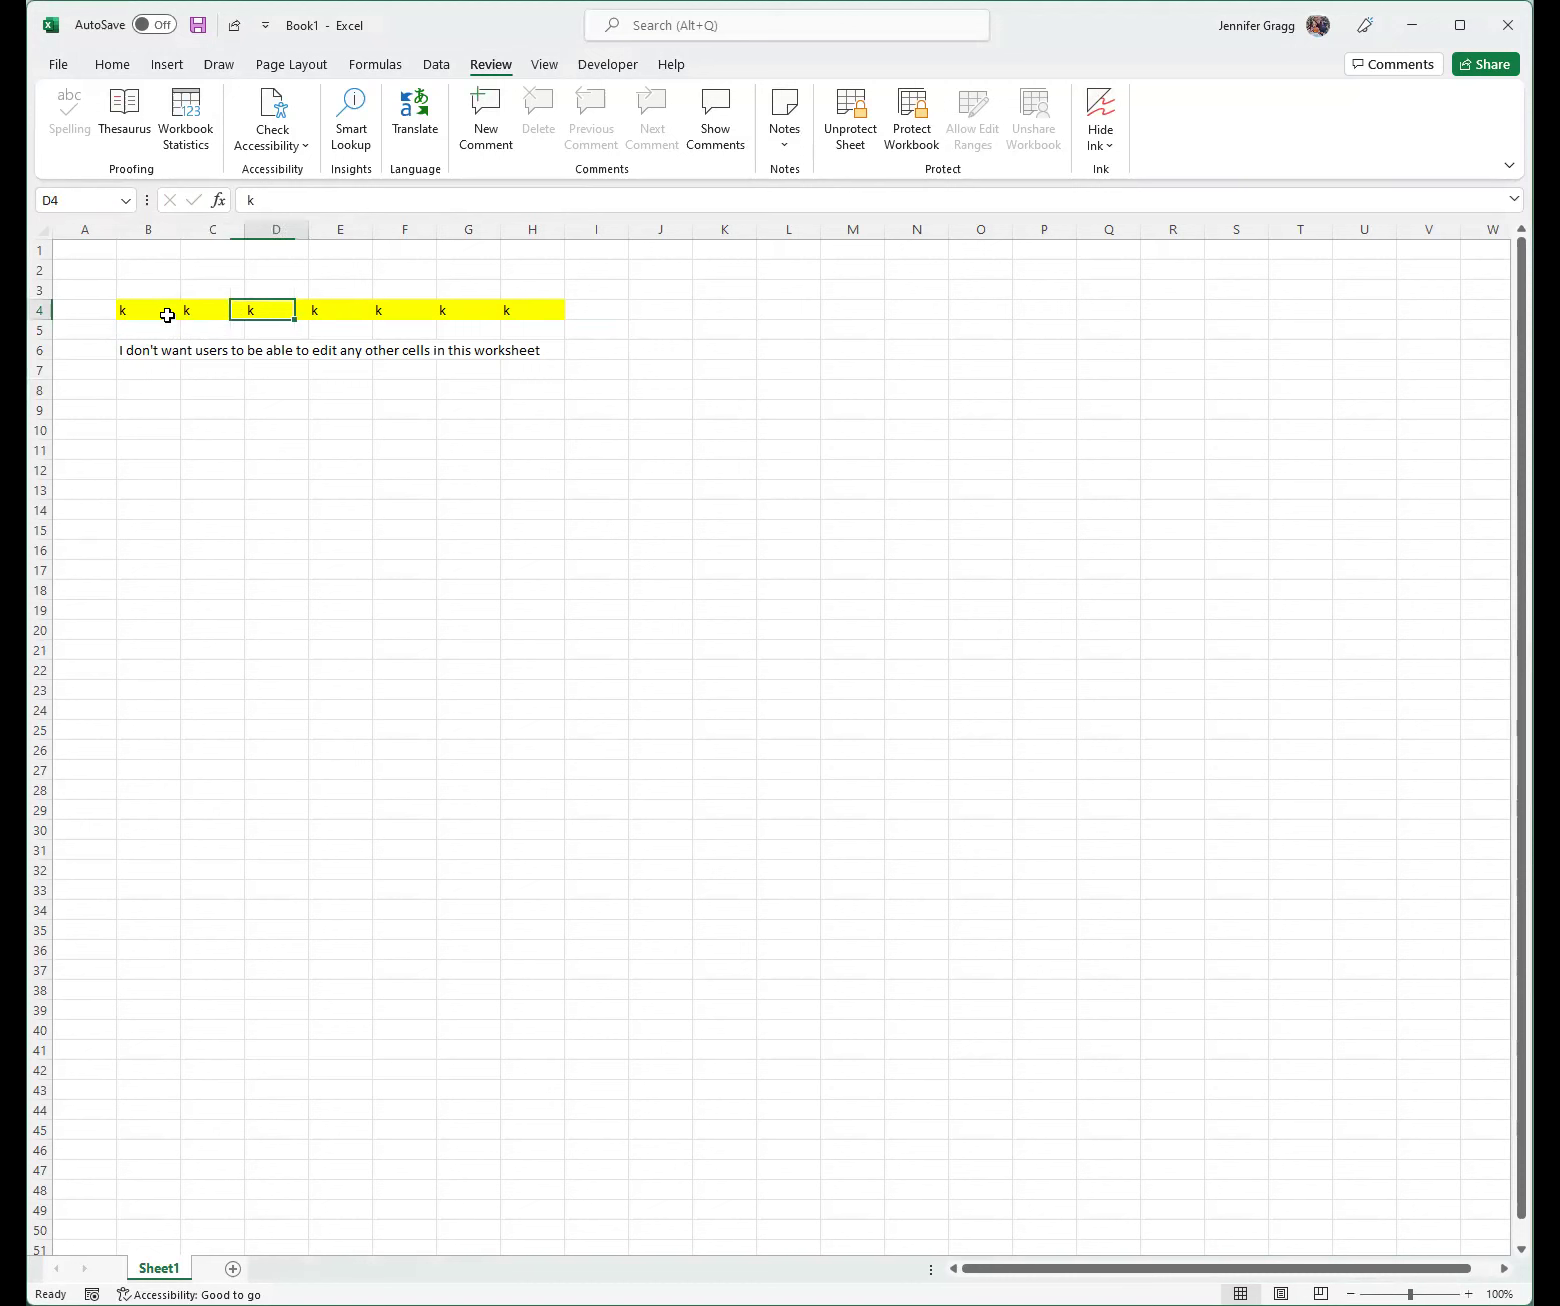
{"action": "key", "text": "Tab"}
{"action": "key", "text": "Tab"}
{"action": "key", "text": "Tab"}
{"action": "key", "text": "Tab"}
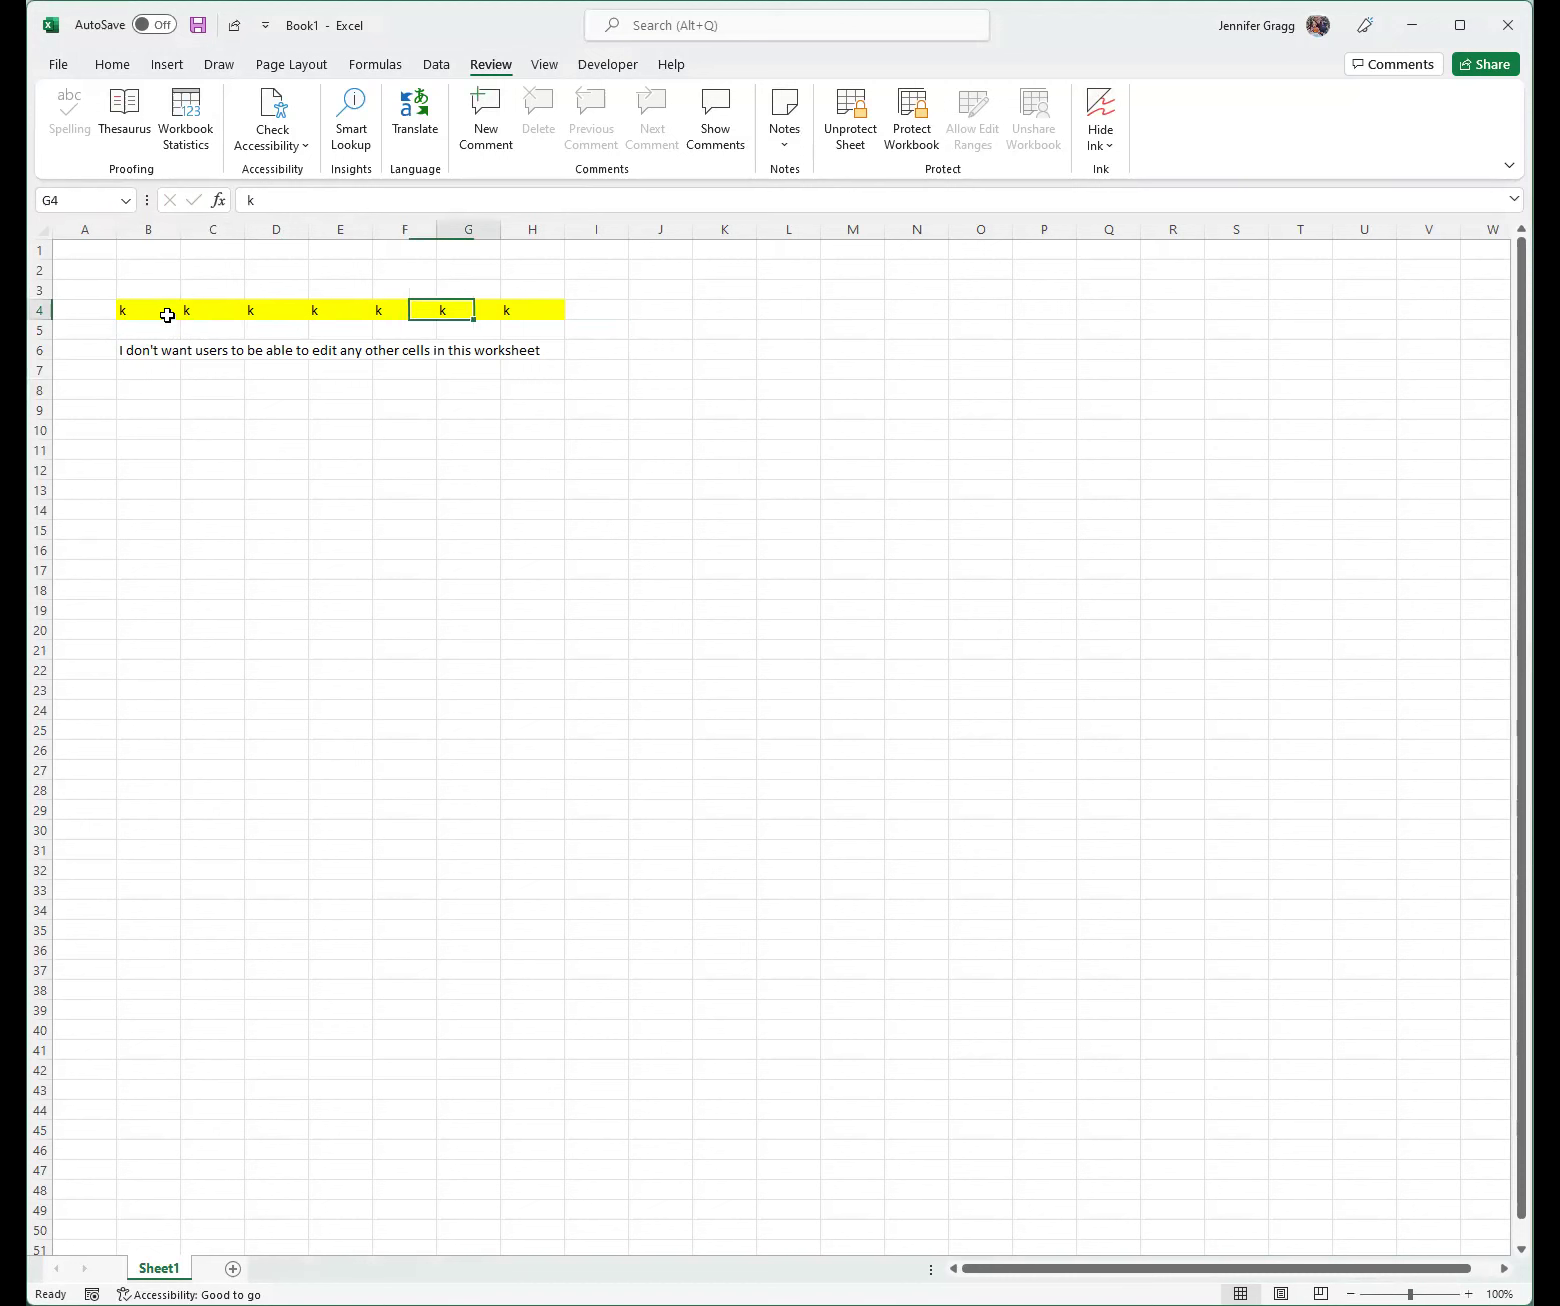
{"action": "key", "text": "Tab"}
{"action": "key", "text": "Tab"}
{"action": "key", "text": "Tab"}
{"action": "key", "text": "Tab"}
{"action": "key", "text": "Tab"}
{"action": "key", "text": "Tab"}
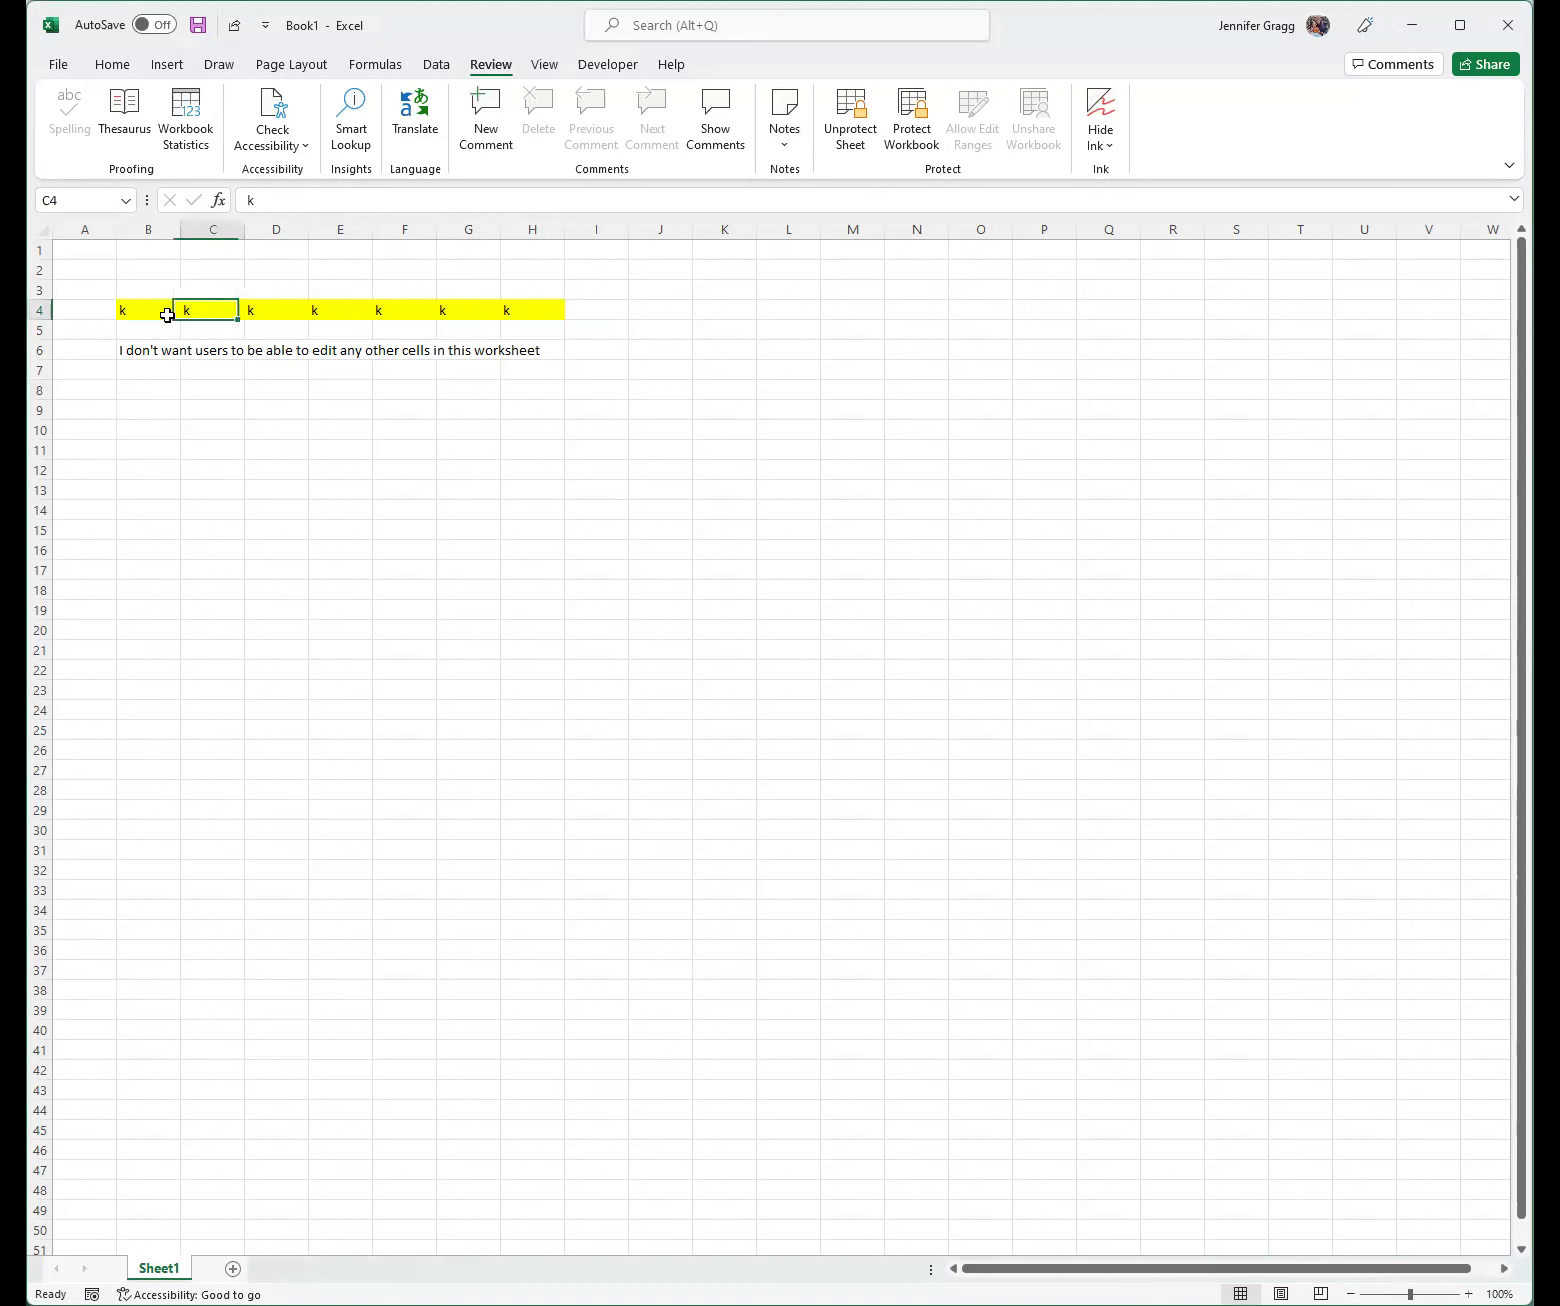
{"action": "key", "text": "Tab"}
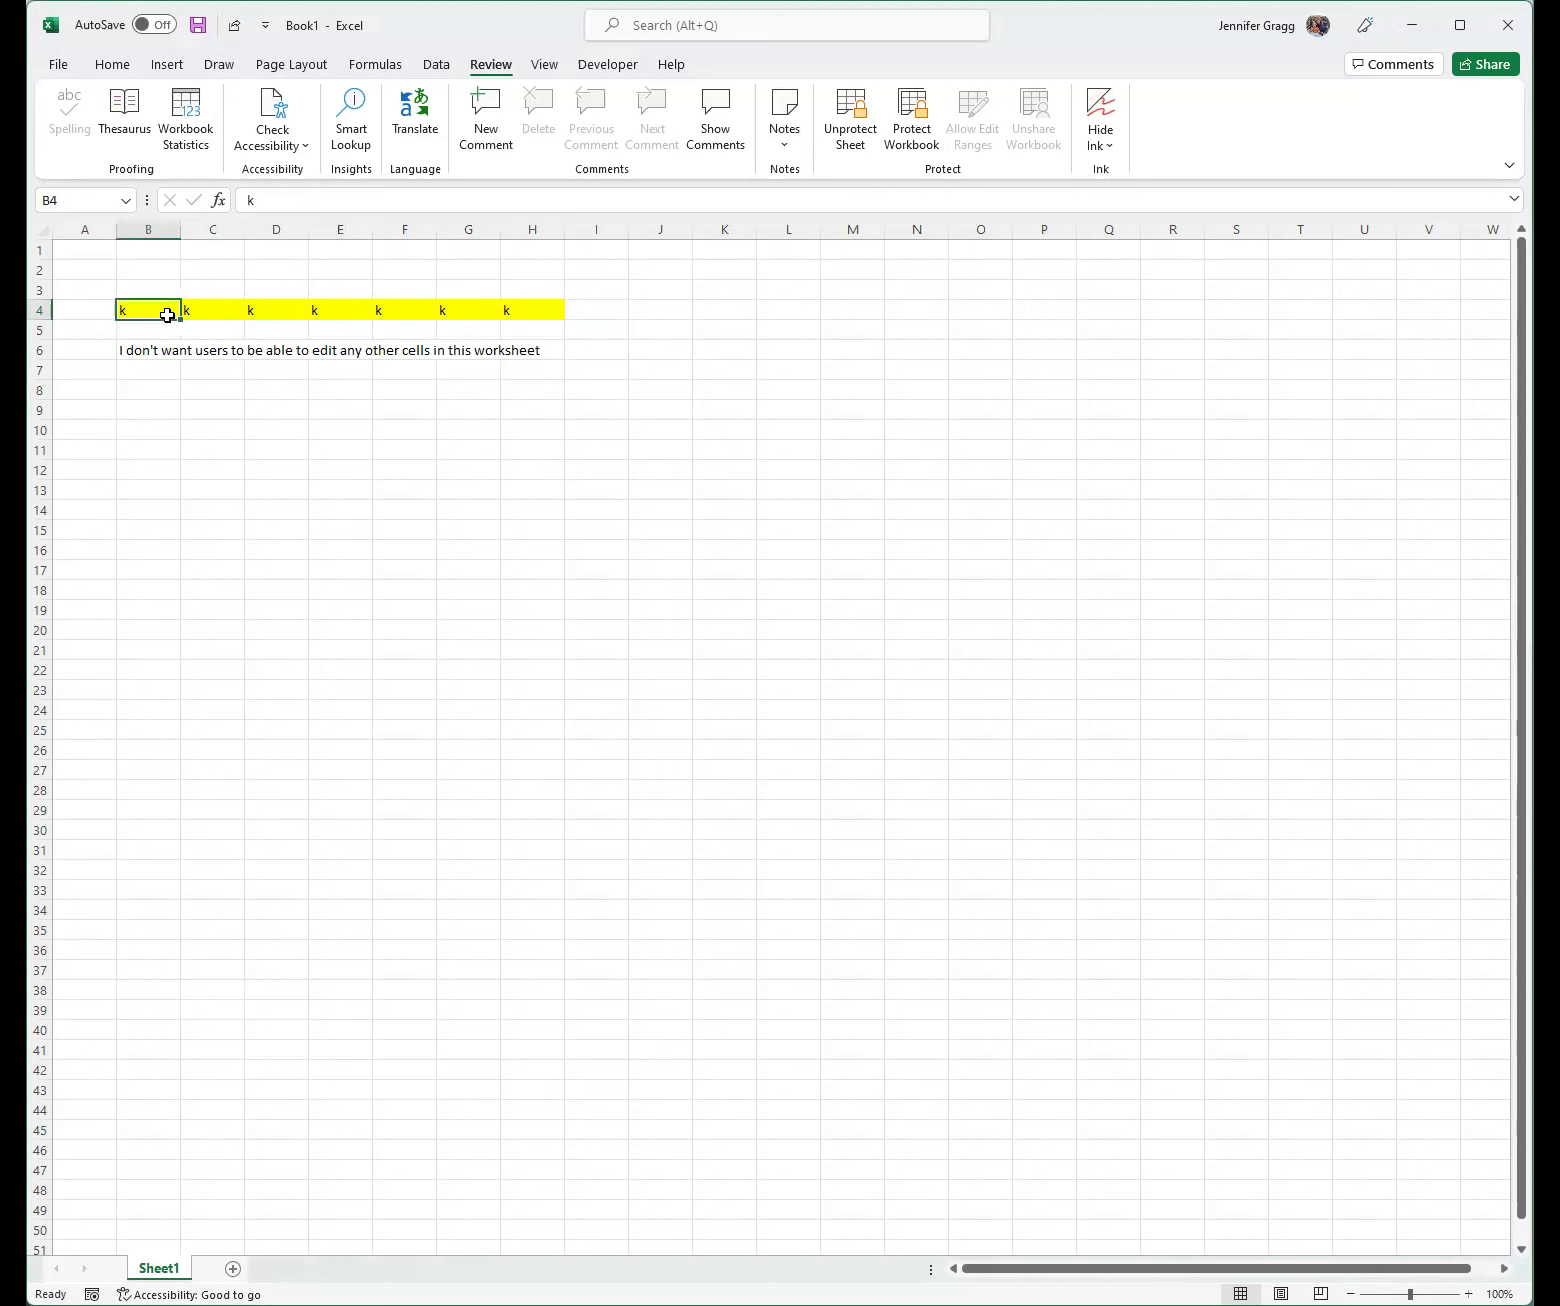
{"action": "key", "text": "Tab"}
{"action": "key", "text": "Tab"}
{"action": "key", "text": "Tab"}
{"action": "key", "text": "Tab"}
{"action": "key", "text": "Tab"}
{"action": "key", "text": "Tab"}
{"action": "key", "text": "Tab"}
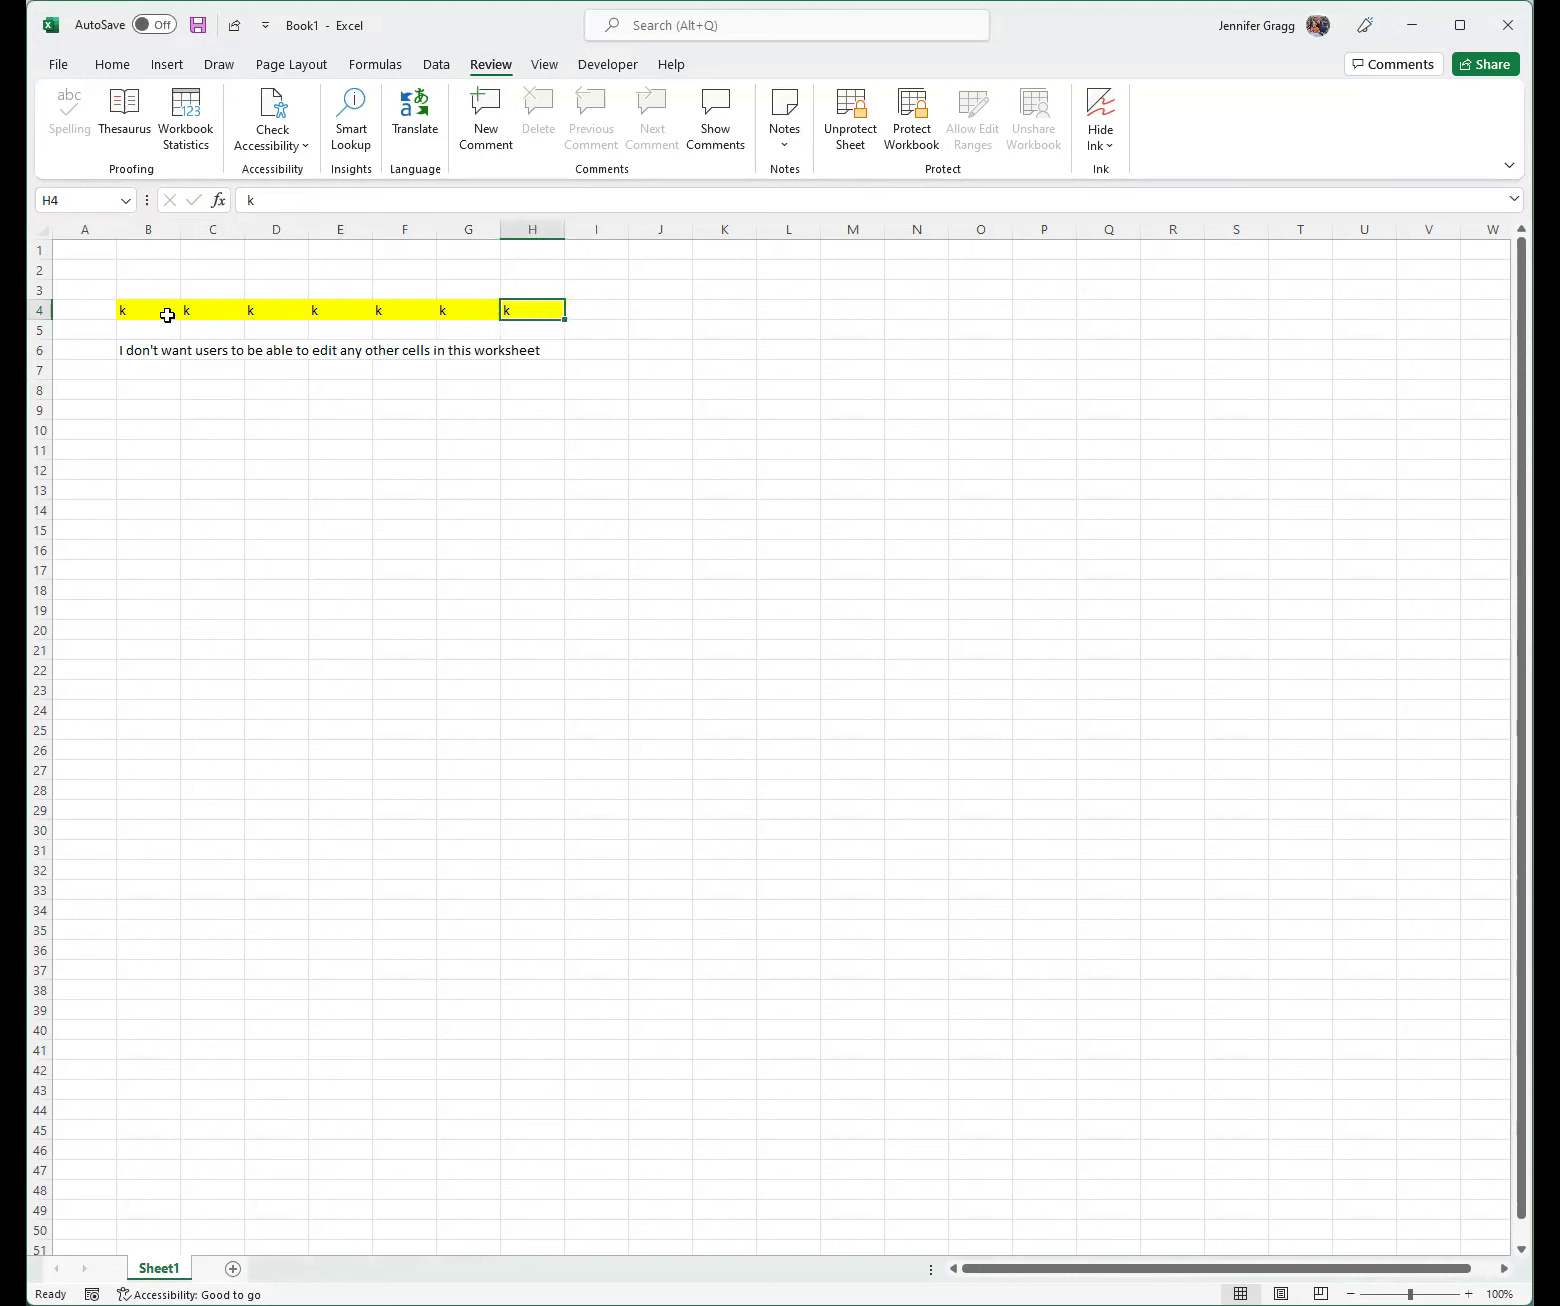
Move the selection cell by cell along row 4 past the yellow range into the locked cells, ending at M4.
{"action": "key", "text": "Right"}
{"action": "key", "text": "Right"}
{"action": "key", "text": "Right"}
{"action": "key", "text": "Right"}
{"action": "key", "text": "Right"}
{"action": "key", "text": "Right"}
{"action": "key", "text": "Right"}
{"action": "key", "text": "Right"}
{"action": "key", "text": "Right"}
{"action": "key", "text": "Right"}
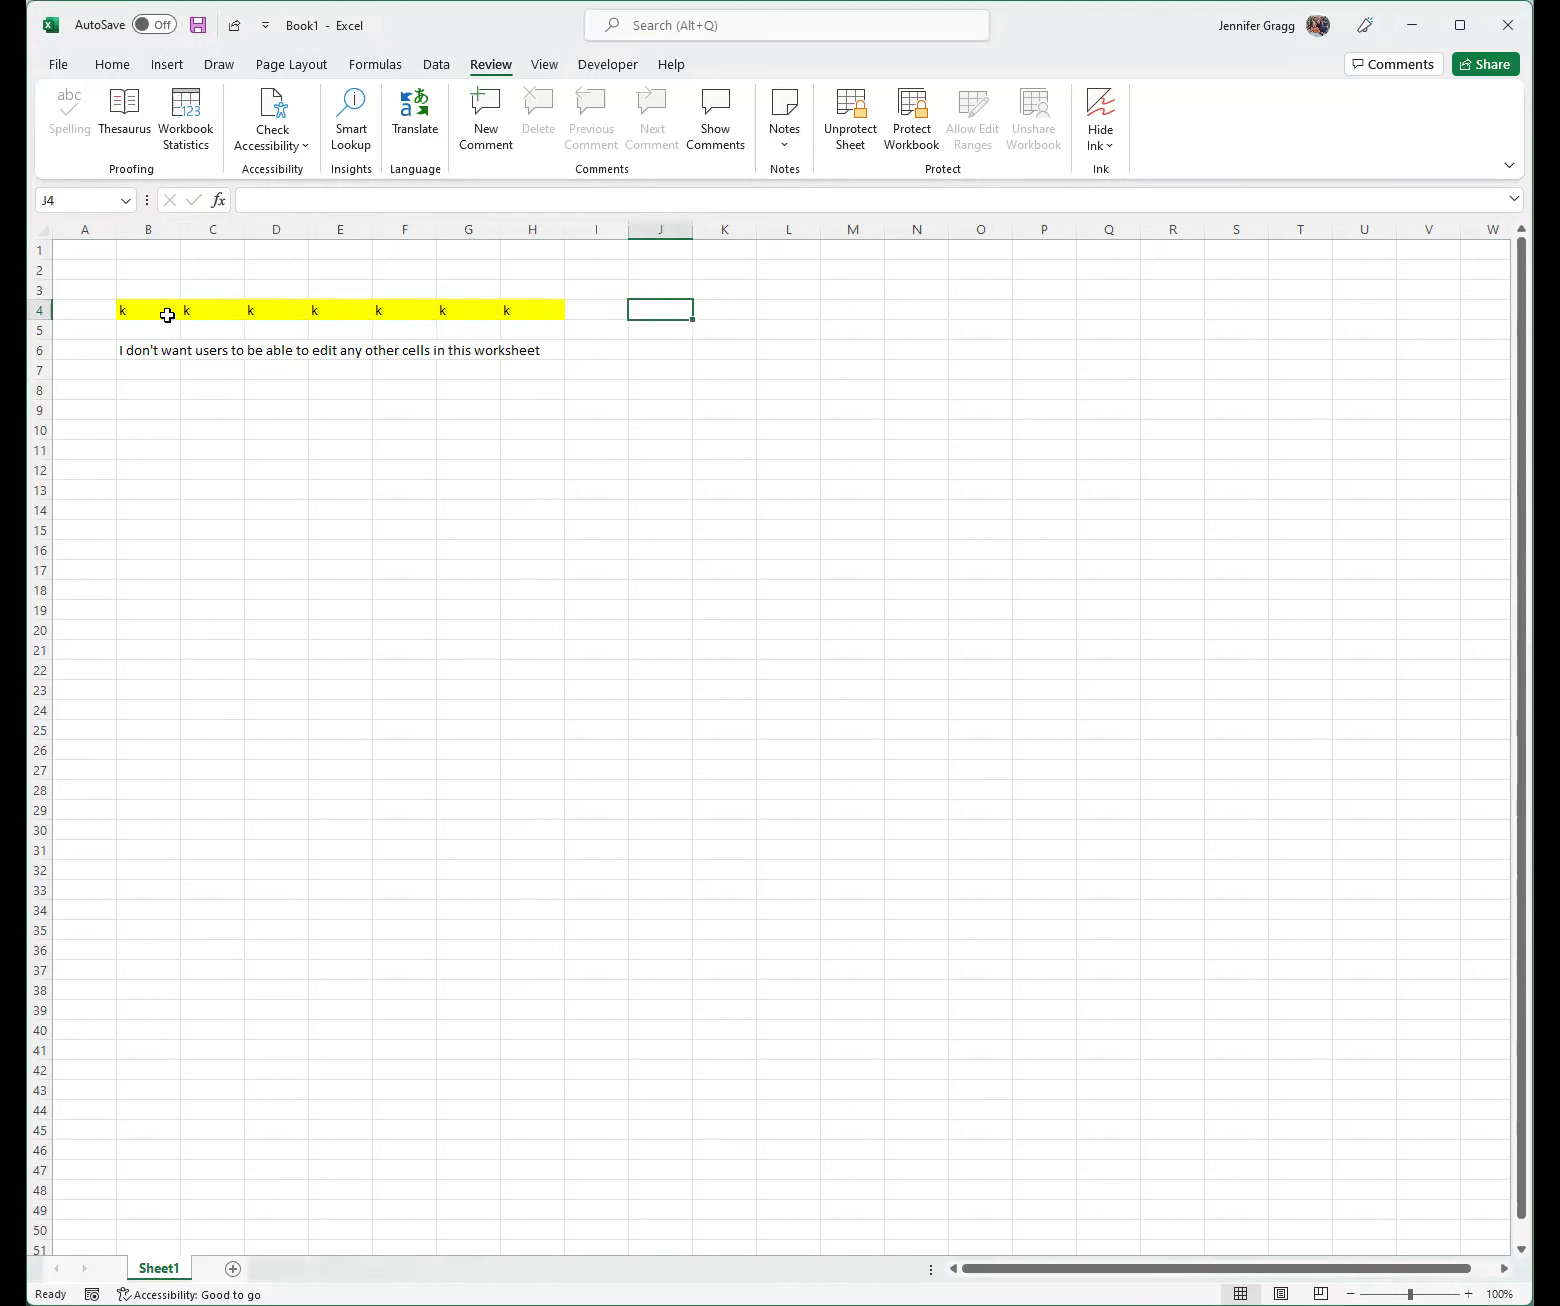
{"action": "key", "text": "Right"}
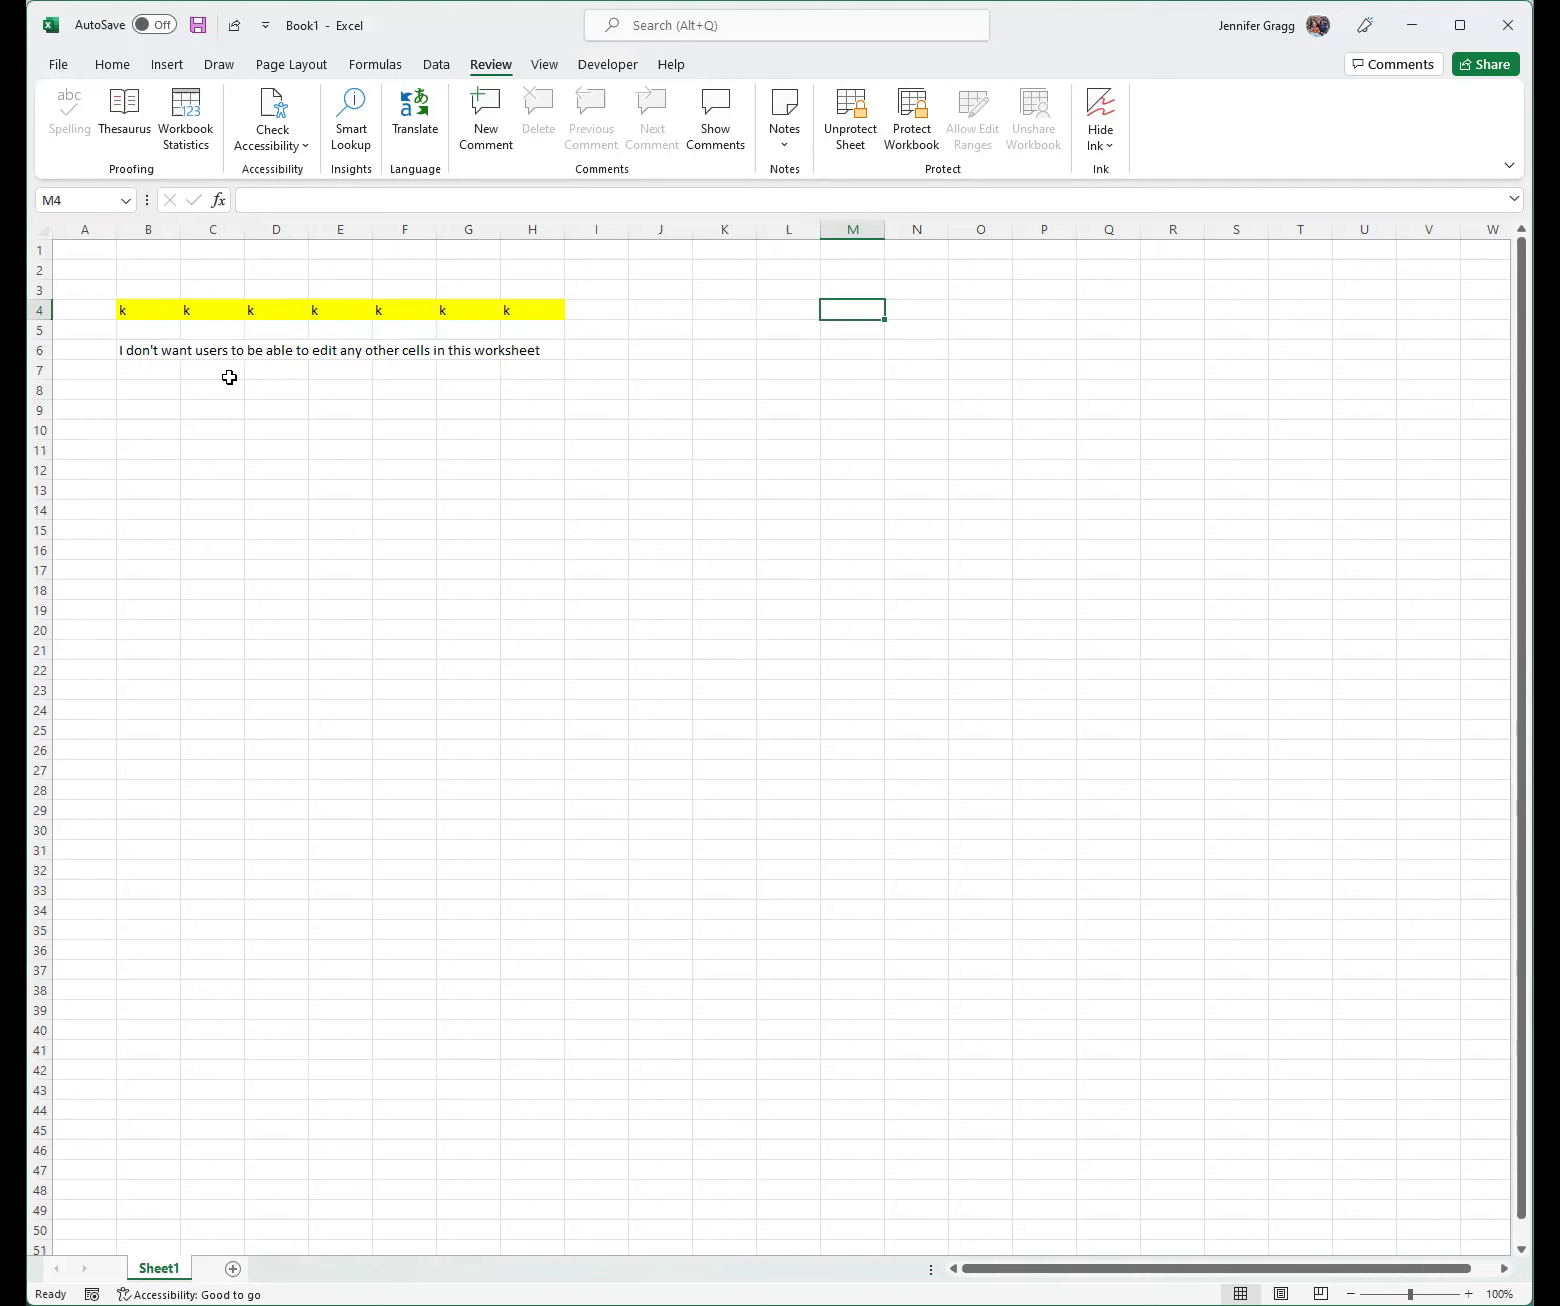
Select the yellow cells in row 4 one at a time, from B4 through G4.
{"action": "left_click", "coordinate": [143, 311]}
{"action": "left_click", "coordinate": [205, 311]}
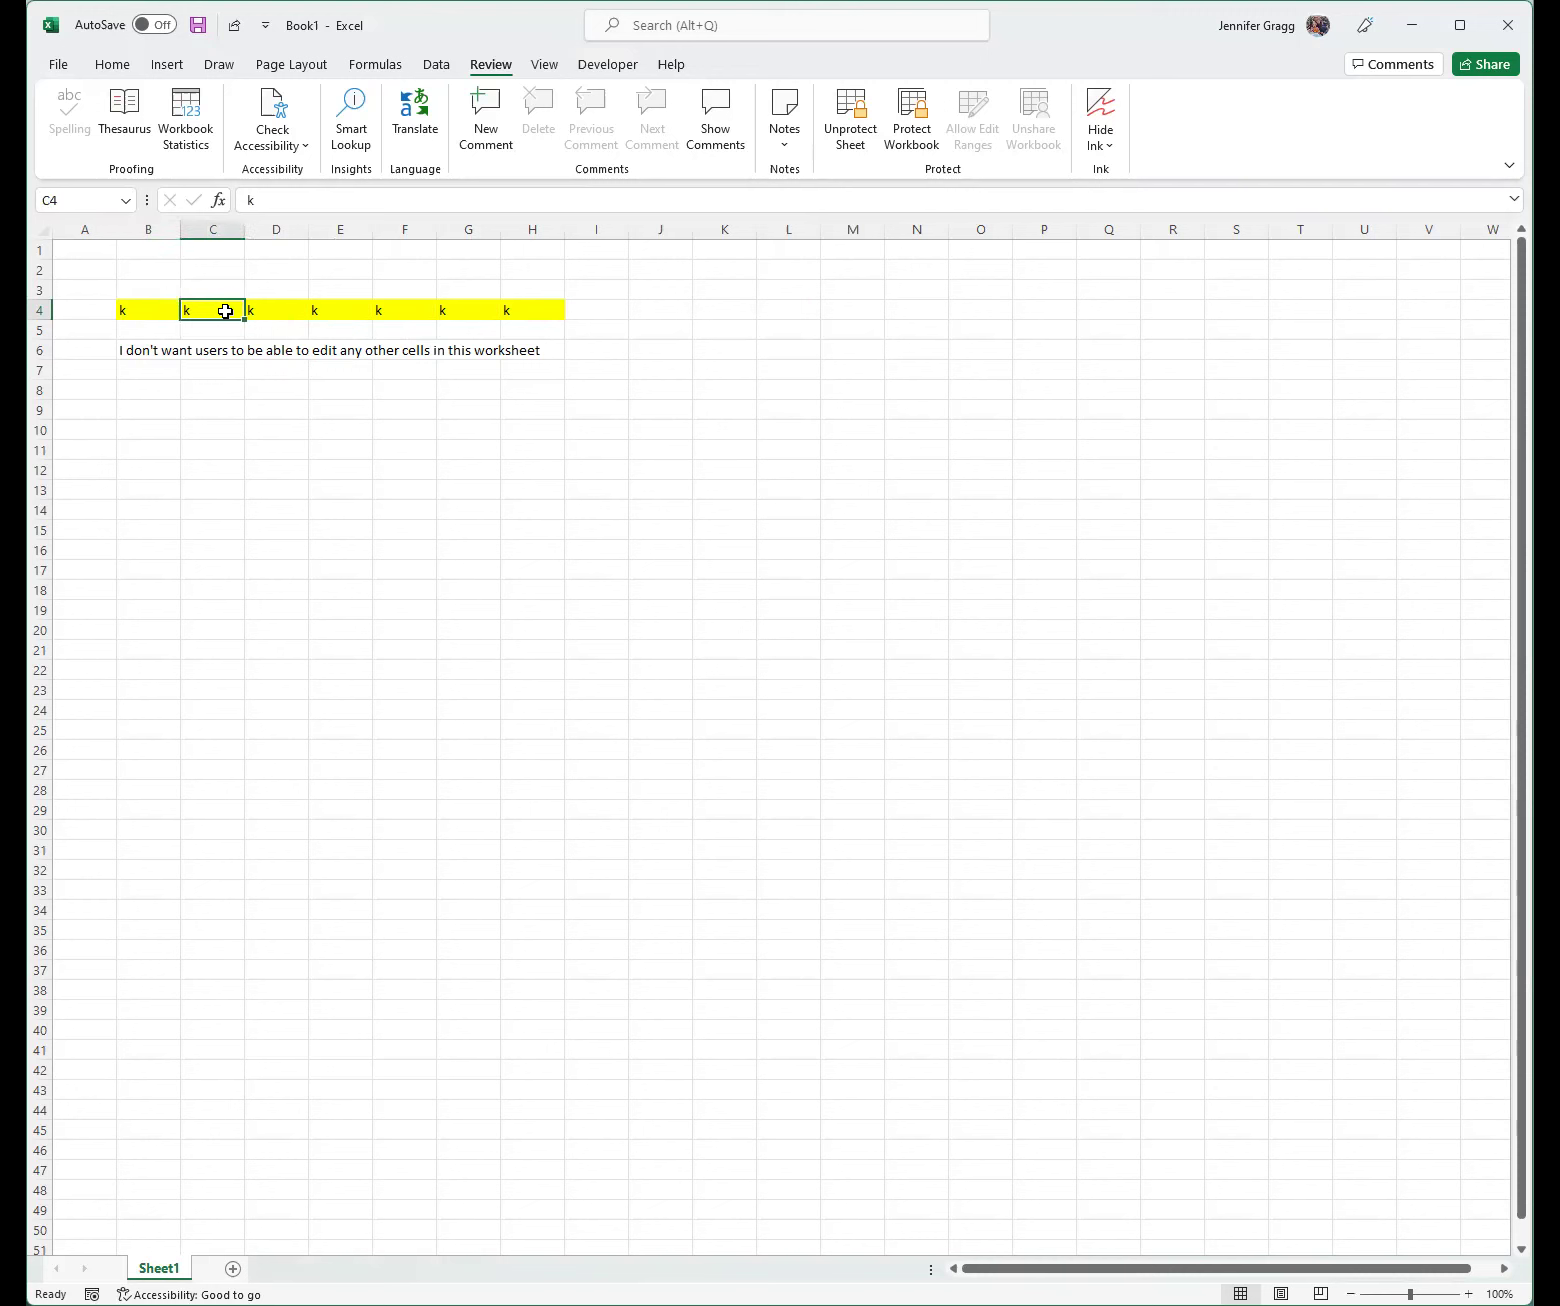
{"action": "left_click", "coordinate": [287, 313]}
{"action": "left_click", "coordinate": [335, 310]}
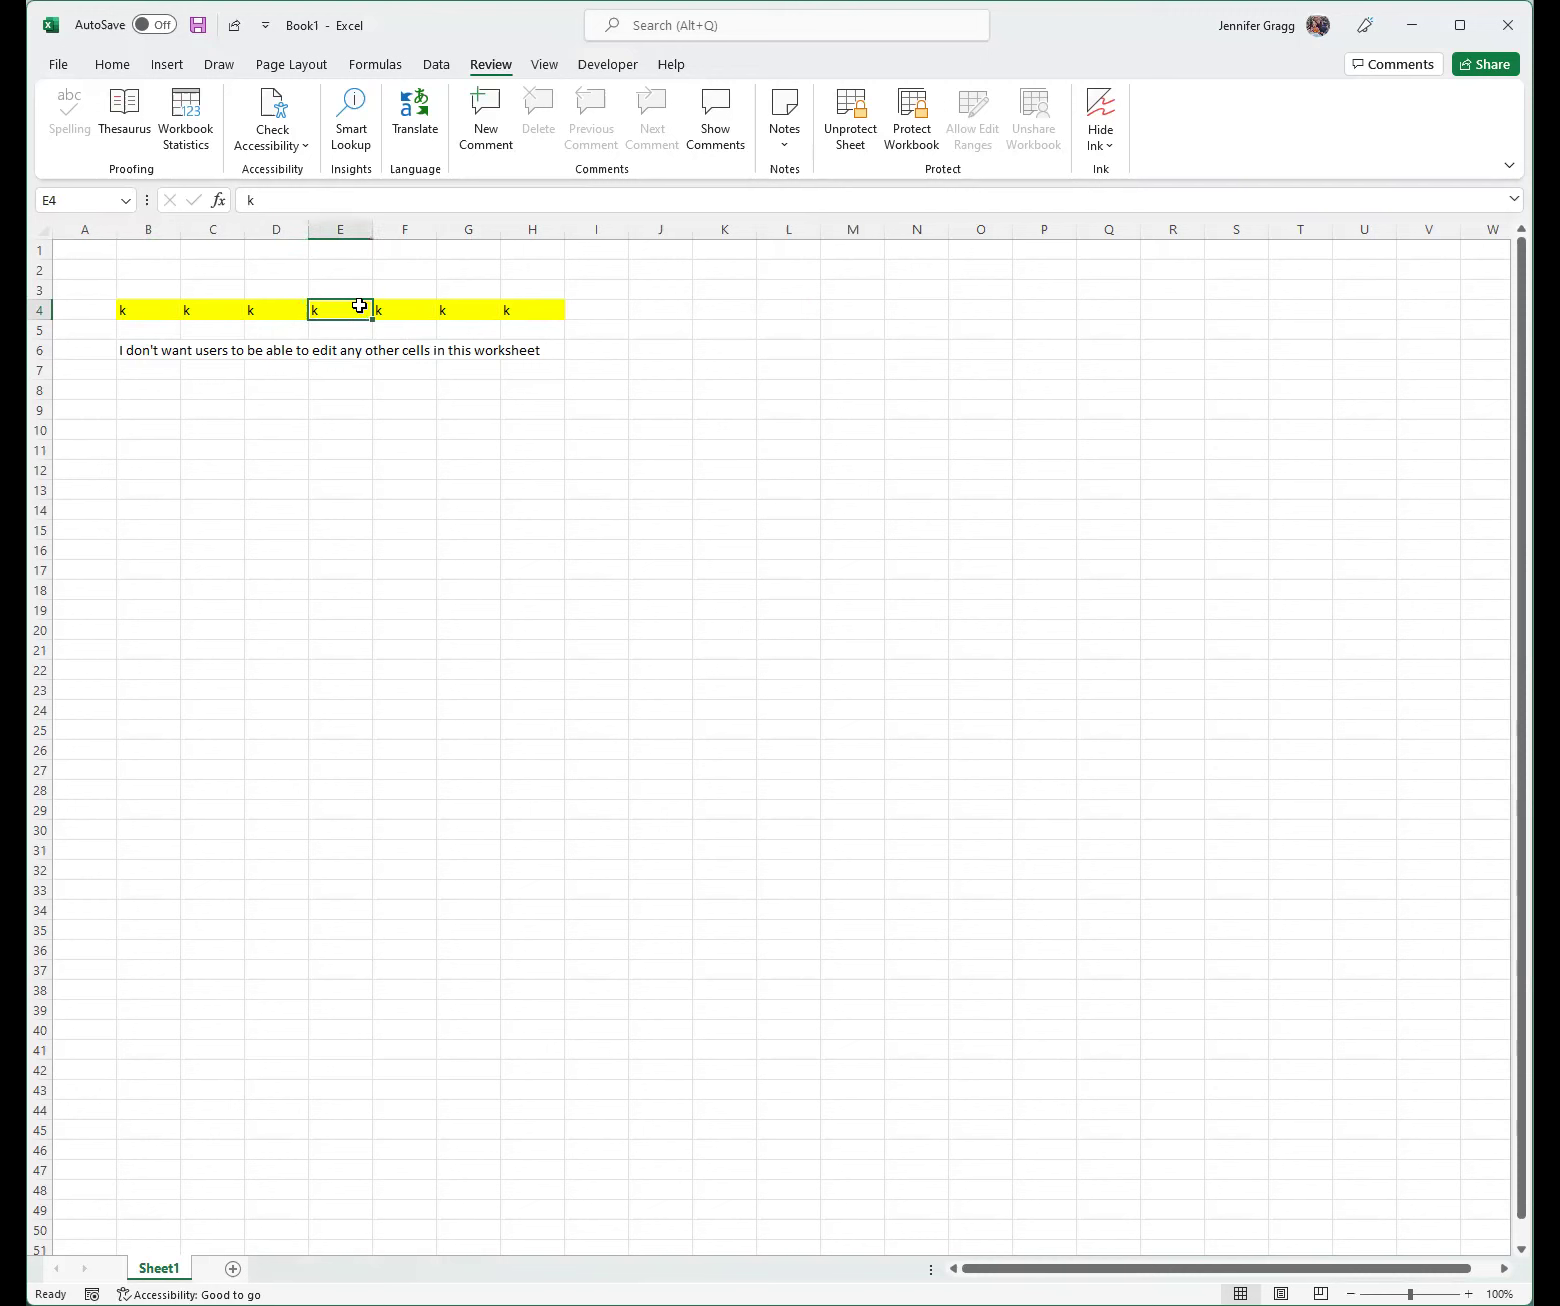
{"action": "left_click", "coordinate": [405, 308]}
{"action": "left_click", "coordinate": [490, 308]}
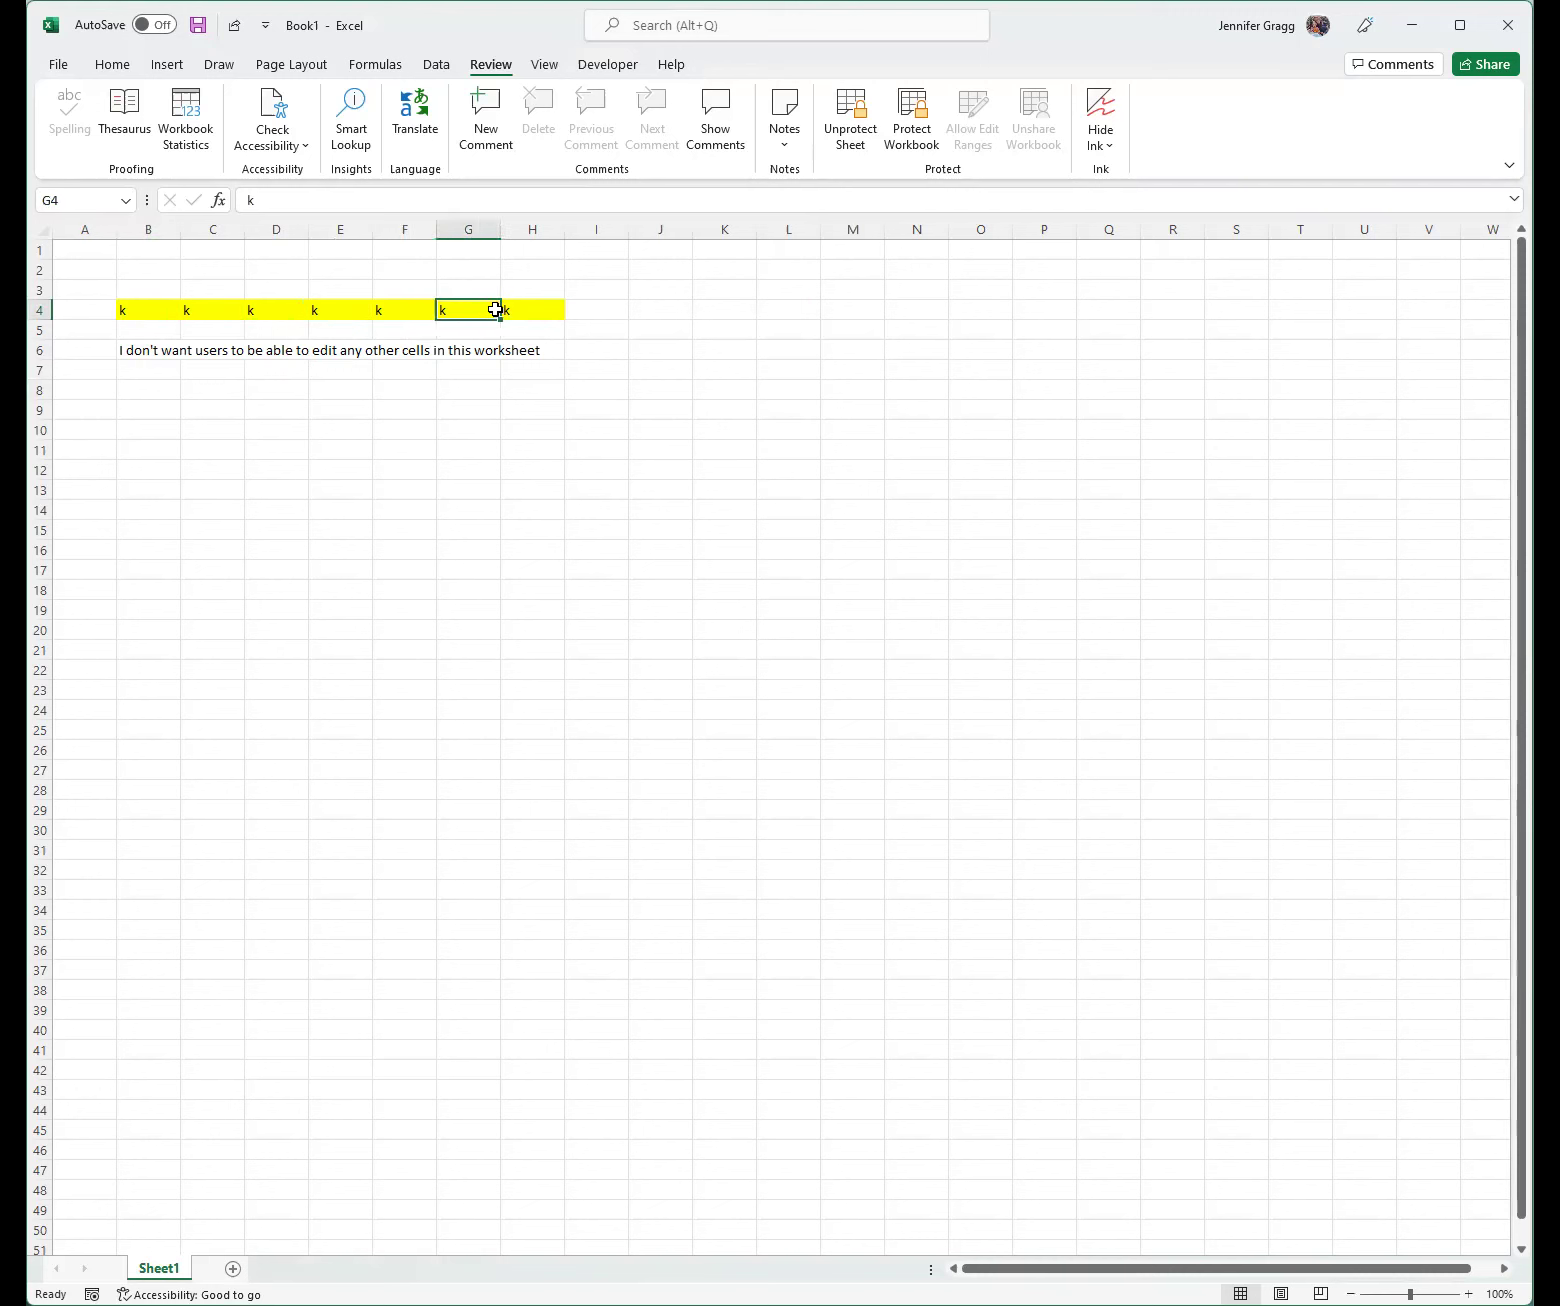